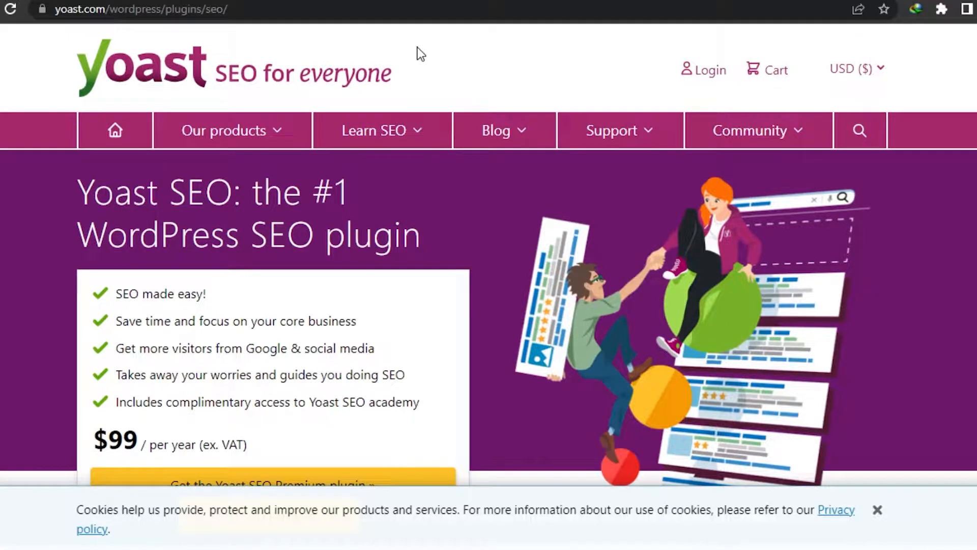
Look through the Yoast SEO plugin page's price, user reviews and available versions, and dismiss the cookie notice
{"action": "scroll", "coordinate": [489, 255], "scroll_direction": "down", "scroll_amount": 9}
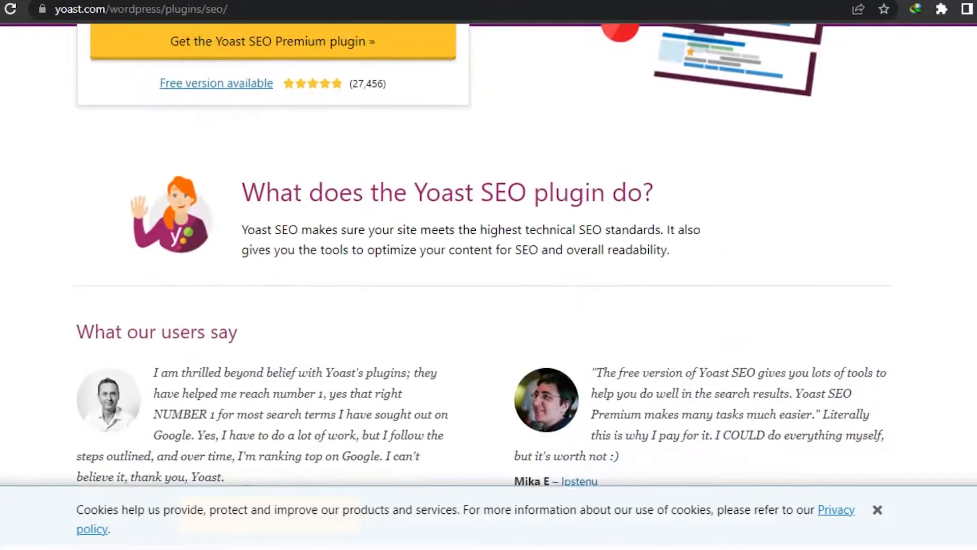
{"action": "scroll", "coordinate": [488, 255], "scroll_direction": "up", "scroll_amount": 3}
{"action": "scroll", "coordinate": [488, 274], "scroll_direction": "up", "scroll_amount": 1}
{"action": "scroll", "coordinate": [489, 275], "scroll_direction": "down", "scroll_amount": 1}
{"action": "scroll", "coordinate": [489, 275], "scroll_direction": "up", "scroll_amount": 1}
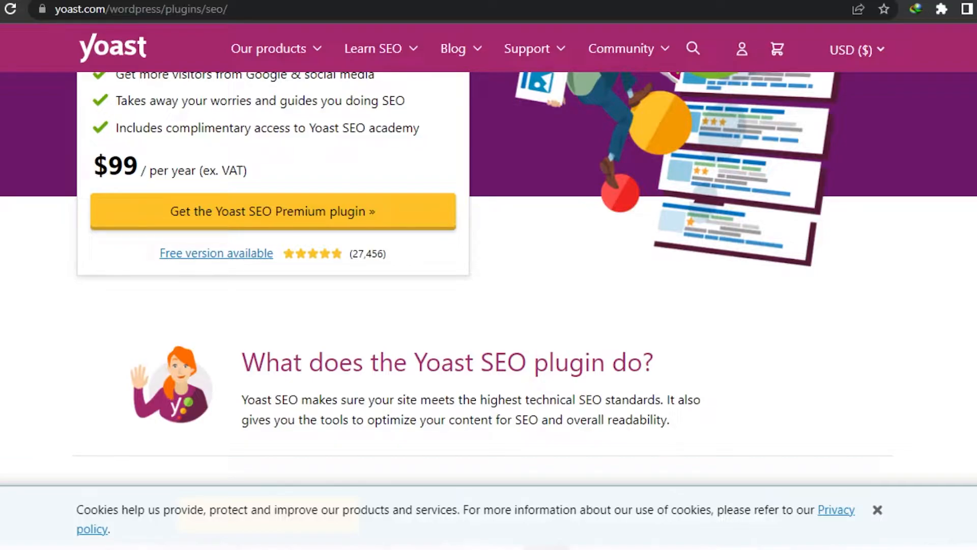
{"action": "scroll", "coordinate": [489, 254], "scroll_direction": "down", "scroll_amount": 4}
{"action": "scroll", "coordinate": [489, 254], "scroll_direction": "up", "scroll_amount": 7}
{"action": "scroll", "coordinate": [489, 255], "scroll_direction": "down", "scroll_amount": 11}
{"action": "scroll", "coordinate": [488, 254], "scroll_direction": "down", "scroll_amount": 16}
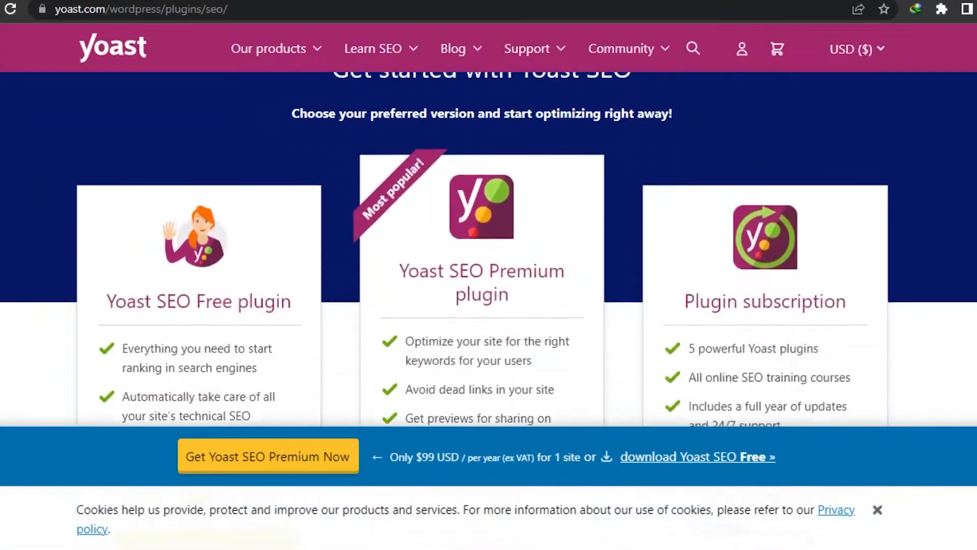
{"action": "scroll", "coordinate": [489, 255], "scroll_direction": "down", "scroll_amount": 20}
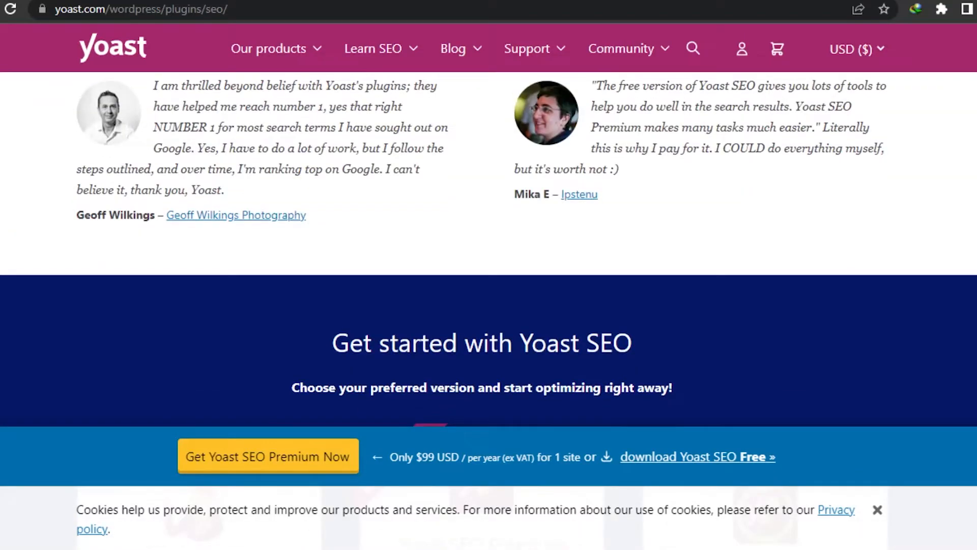
{"action": "left_click", "coordinate": [878, 510]}
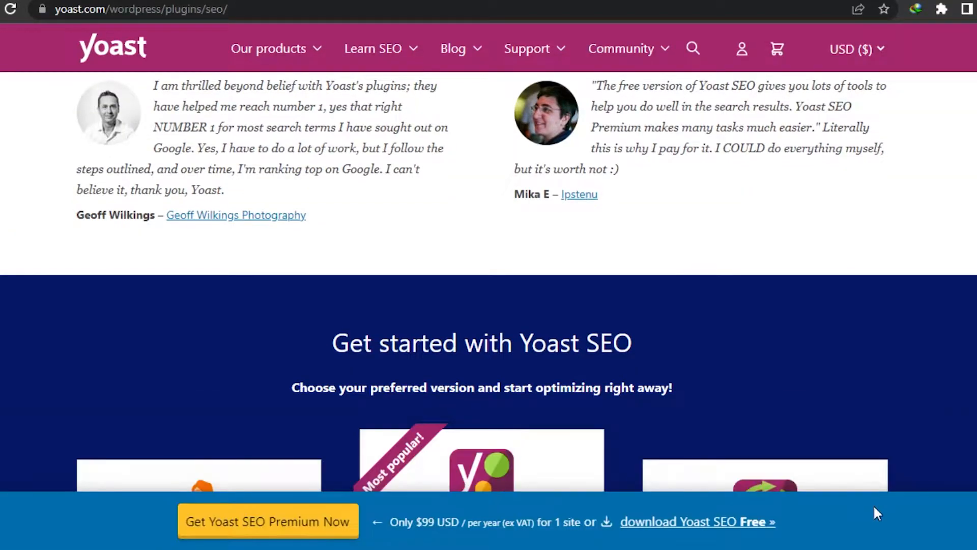
Examine the Yoast SEO feature descriptions, the Premium and Free comparison table, and the list of Yoast products
{"action": "scroll", "coordinate": [488, 285], "scroll_direction": "up", "scroll_amount": 20}
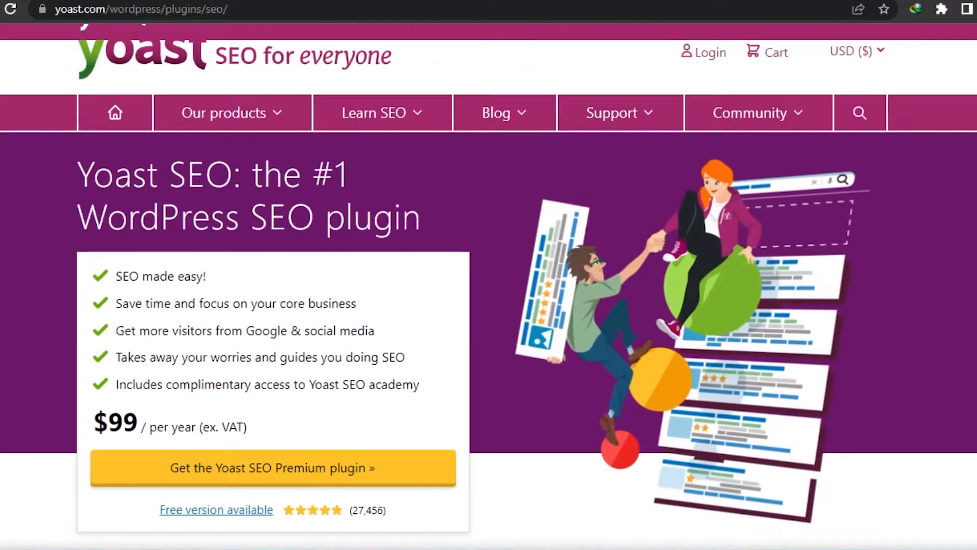
{"action": "scroll", "coordinate": [489, 285], "scroll_direction": "down", "scroll_amount": 12}
{"action": "scroll", "coordinate": [489, 285], "scroll_direction": "down", "scroll_amount": 15}
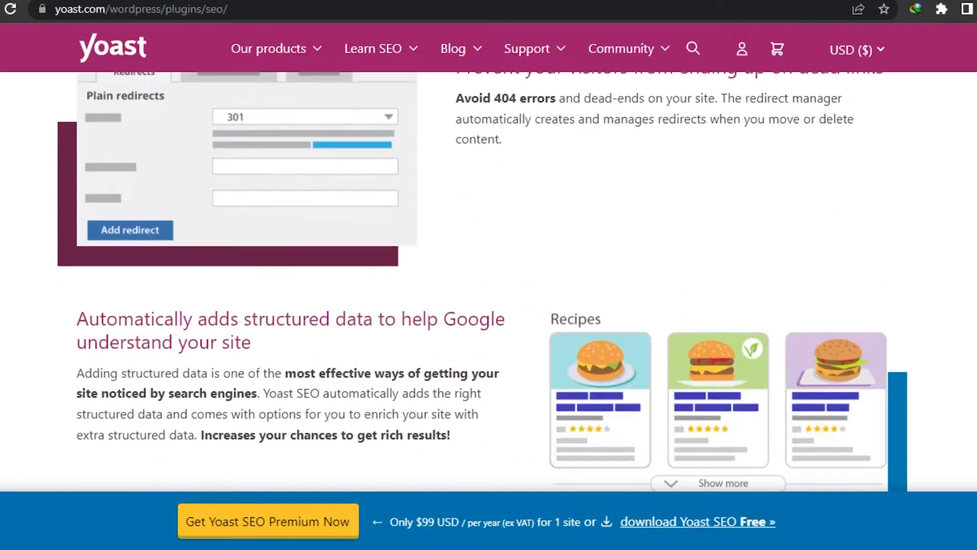
{"action": "scroll", "coordinate": [489, 285], "scroll_direction": "down", "scroll_amount": 8}
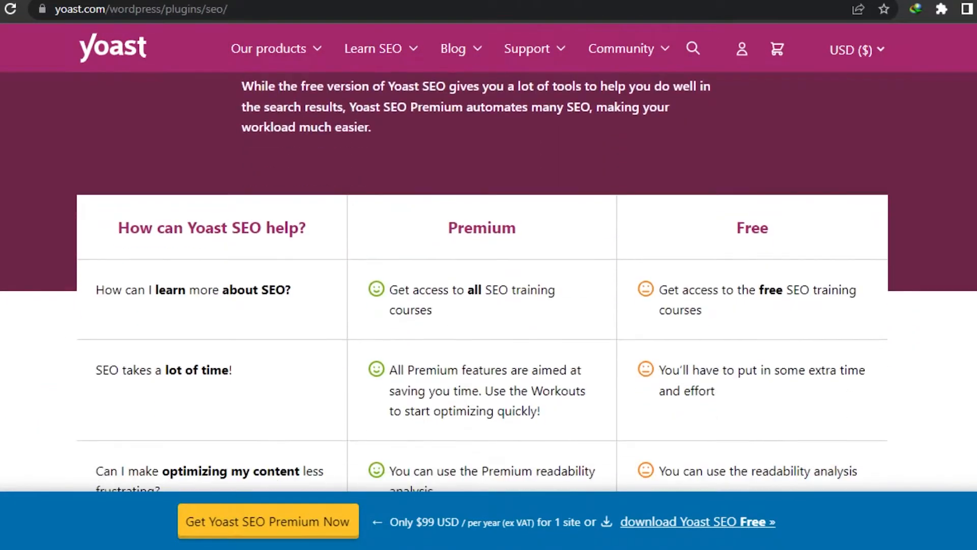
{"action": "scroll", "coordinate": [489, 285], "scroll_direction": "up", "scroll_amount": 20}
{"action": "scroll", "coordinate": [489, 285], "scroll_direction": "up", "scroll_amount": 10}
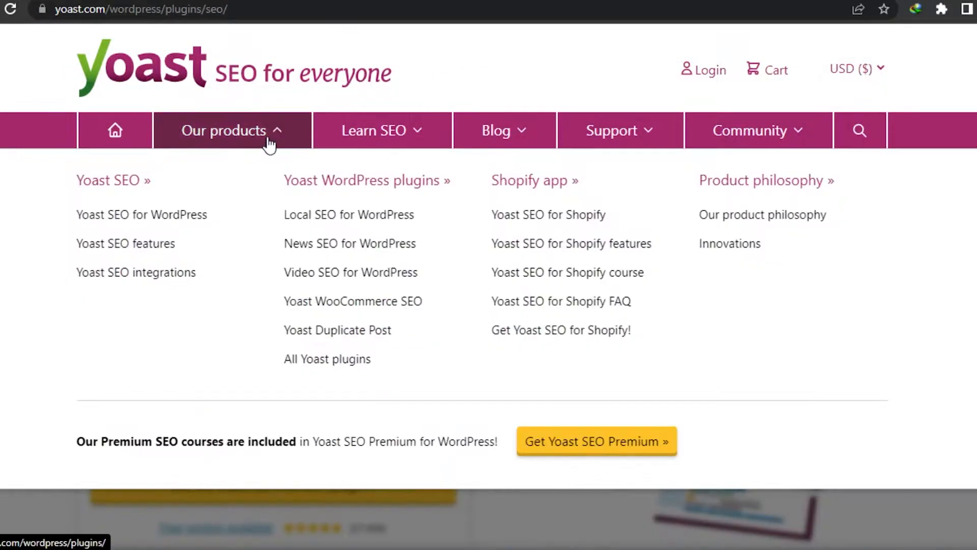
{"action": "mouse_move", "coordinate": [277, 143]}
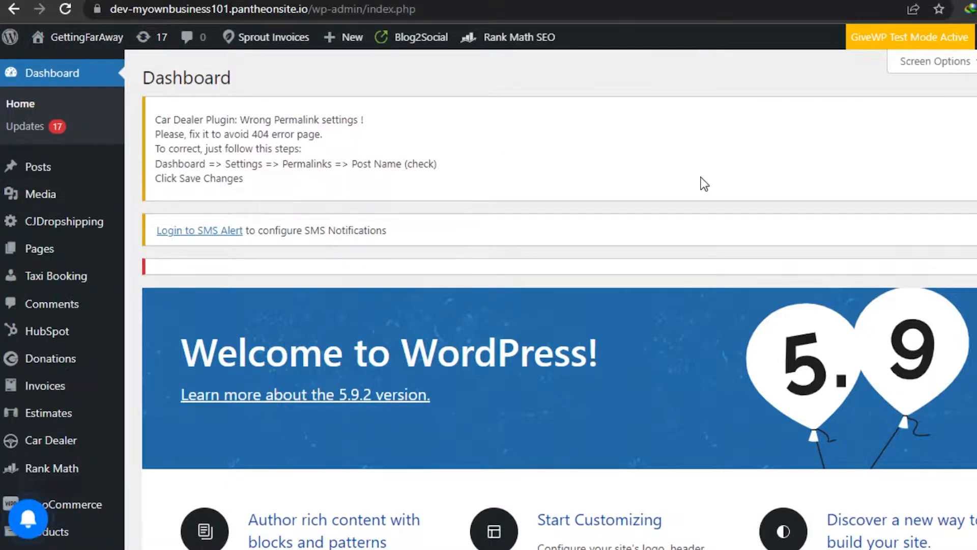
Switch to the WordPress admin dashboard and look over its notices and widgets
{"action": "scroll", "coordinate": [489, 295], "scroll_direction": "down", "scroll_amount": 10}
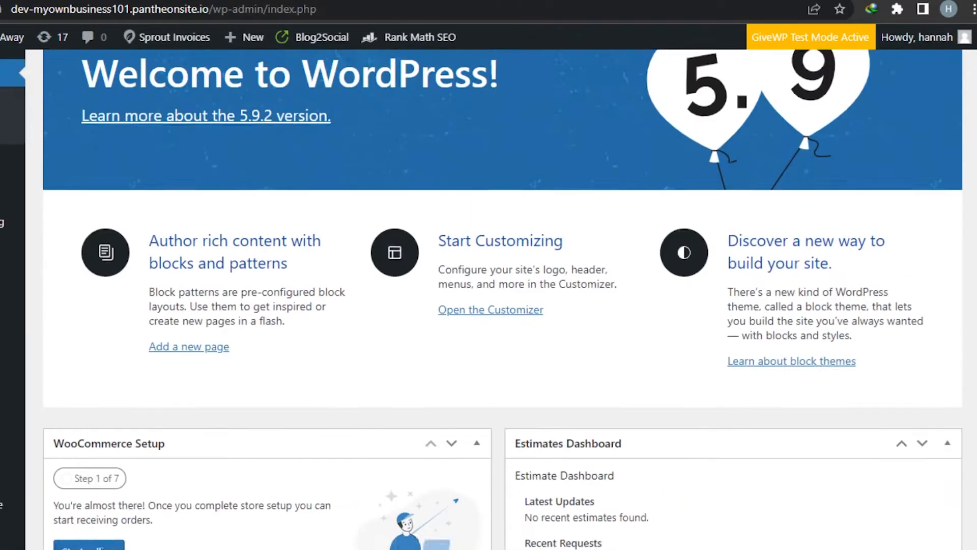
{"action": "scroll", "coordinate": [489, 300], "scroll_direction": "down", "scroll_amount": 15}
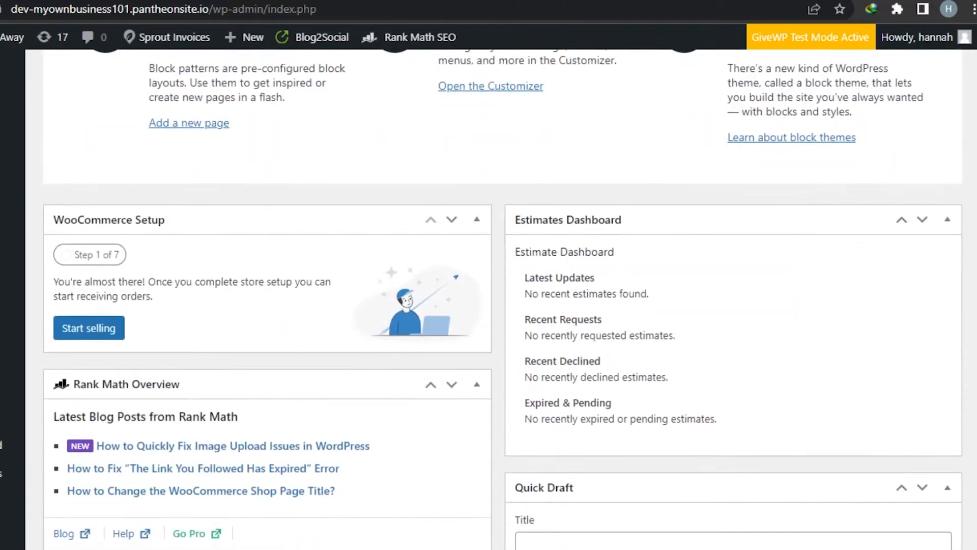
{"action": "scroll", "coordinate": [489, 300], "scroll_direction": "down", "scroll_amount": 3}
{"action": "scroll", "coordinate": [488, 301], "scroll_direction": "up", "scroll_amount": 15}
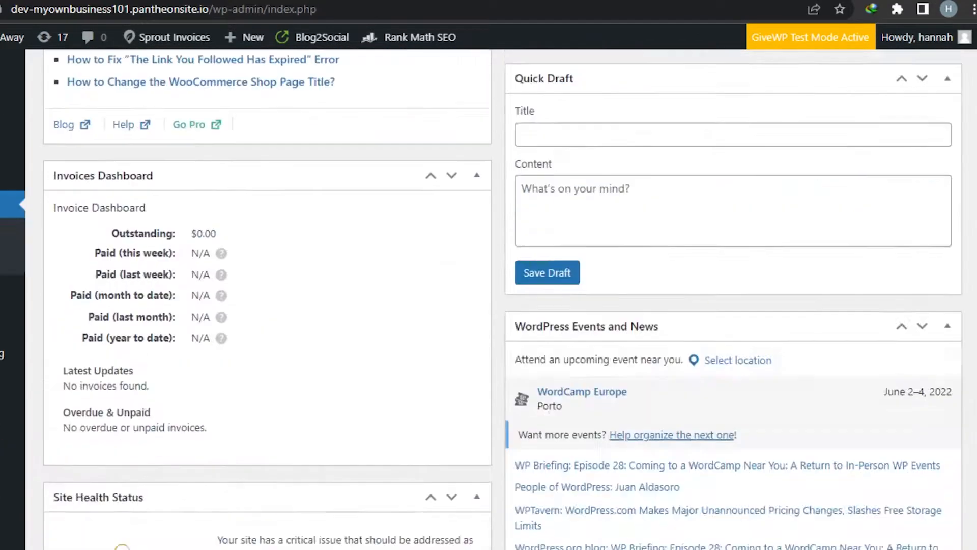
{"action": "scroll", "coordinate": [488, 301], "scroll_direction": "up", "scroll_amount": 3}
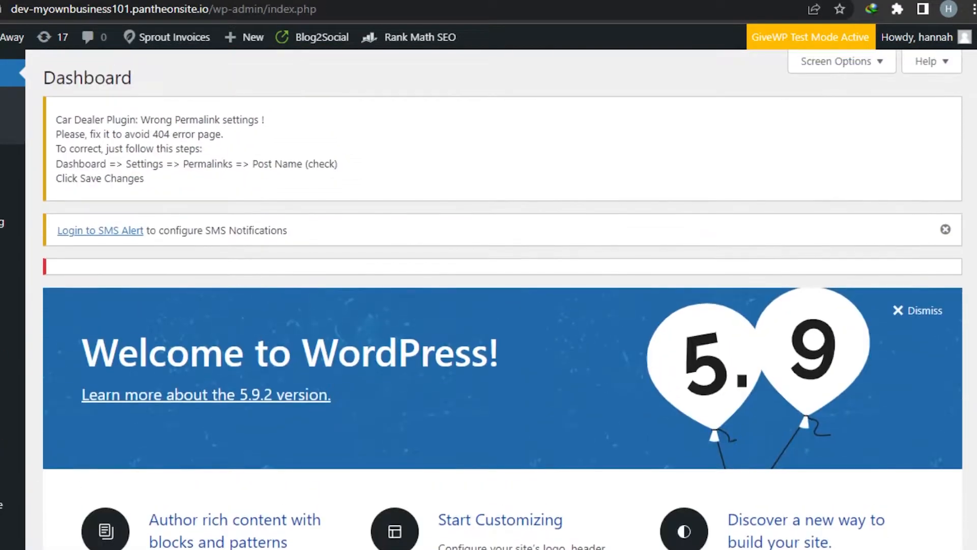
{"action": "scroll", "coordinate": [489, 300], "scroll_direction": "down", "scroll_amount": 8}
{"action": "scroll", "coordinate": [489, 301], "scroll_direction": "up", "scroll_amount": 8}
Open the page for adding new plugins and search the plugin directory for "yoast"
{"action": "scroll", "coordinate": [489, 300], "scroll_direction": "down", "scroll_amount": 7}
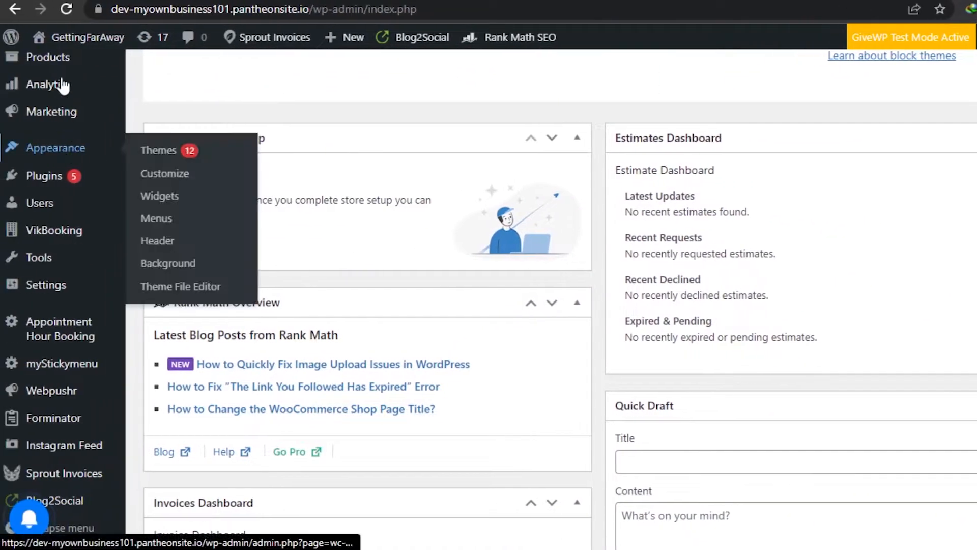
{"action": "mouse_move", "coordinate": [20, 175]}
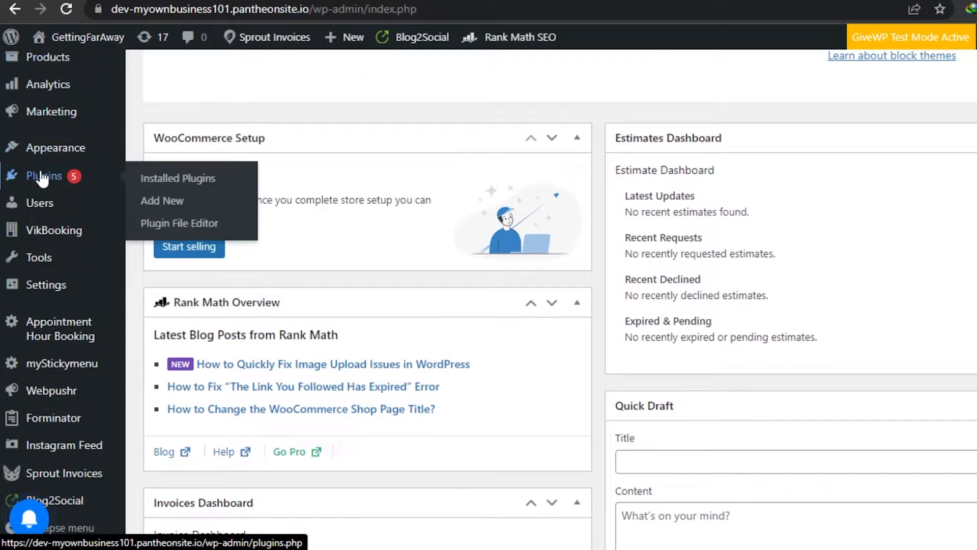
{"action": "left_click", "coordinate": [161, 202]}
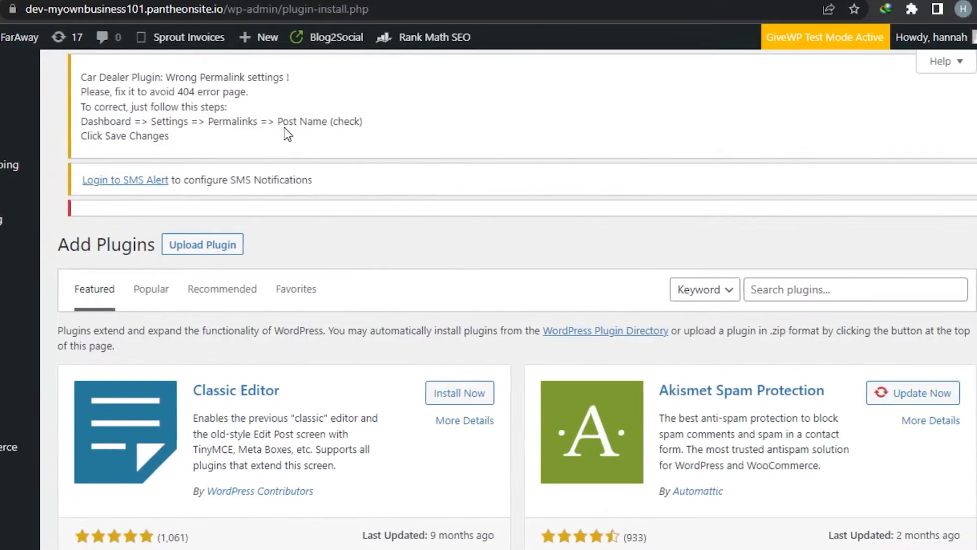
{"action": "left_click", "coordinate": [784, 291]}
{"action": "type", "text": "yoast"}
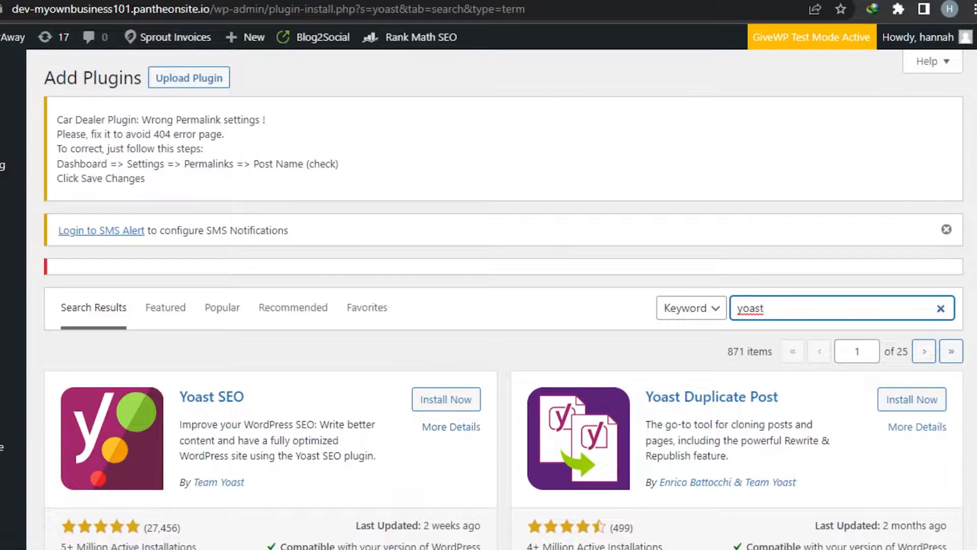
Install the Yoast SEO plugin from the search results and activate it
{"action": "scroll", "coordinate": [488, 306], "scroll_direction": "down", "scroll_amount": 5}
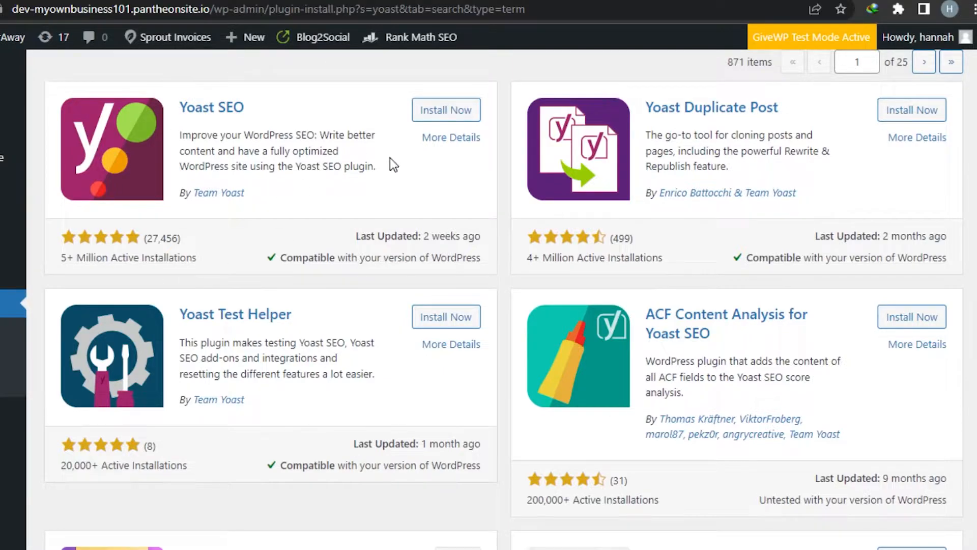
{"action": "left_click", "coordinate": [429, 116]}
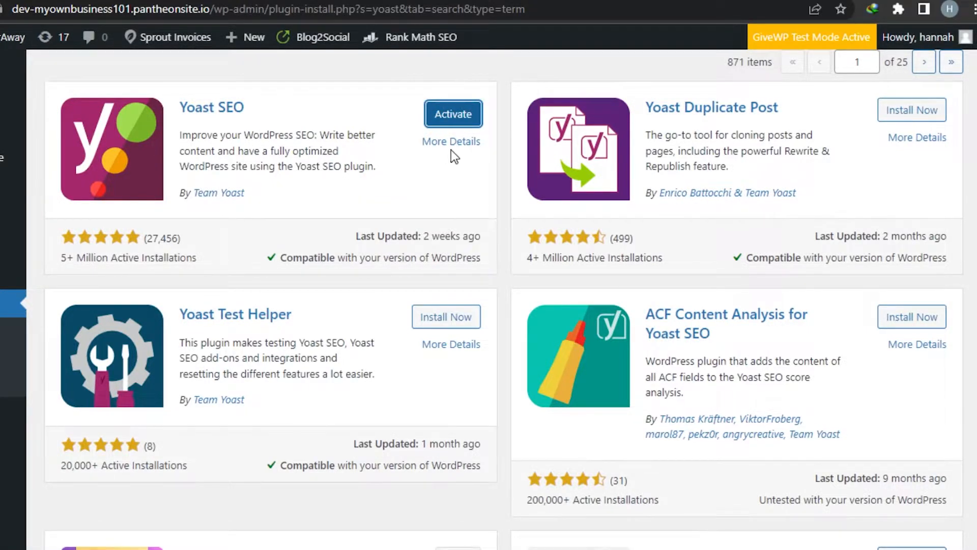
{"action": "left_click", "coordinate": [464, 115]}
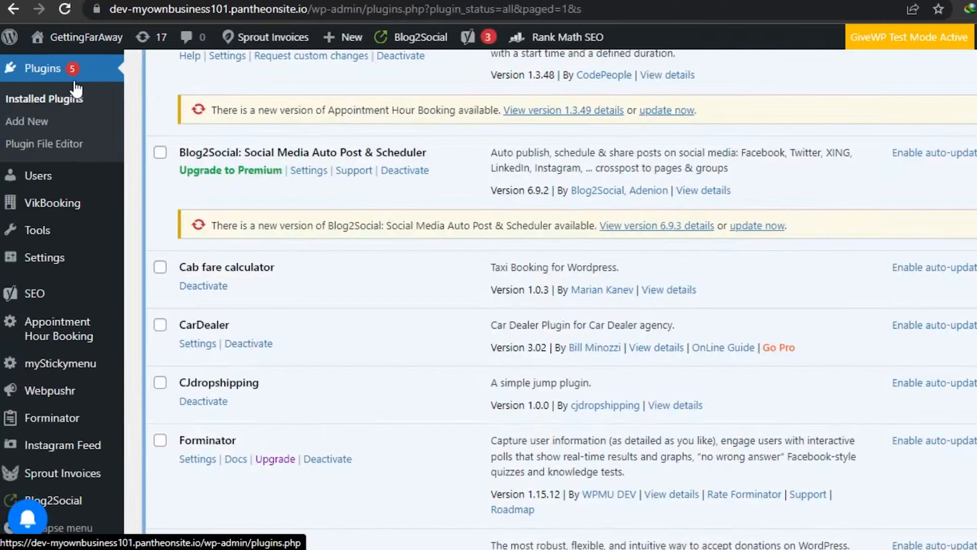
Open Yoast SEO's General settings and review the problems and notifications on its dashboard
{"action": "mouse_move", "coordinate": [10, 294]}
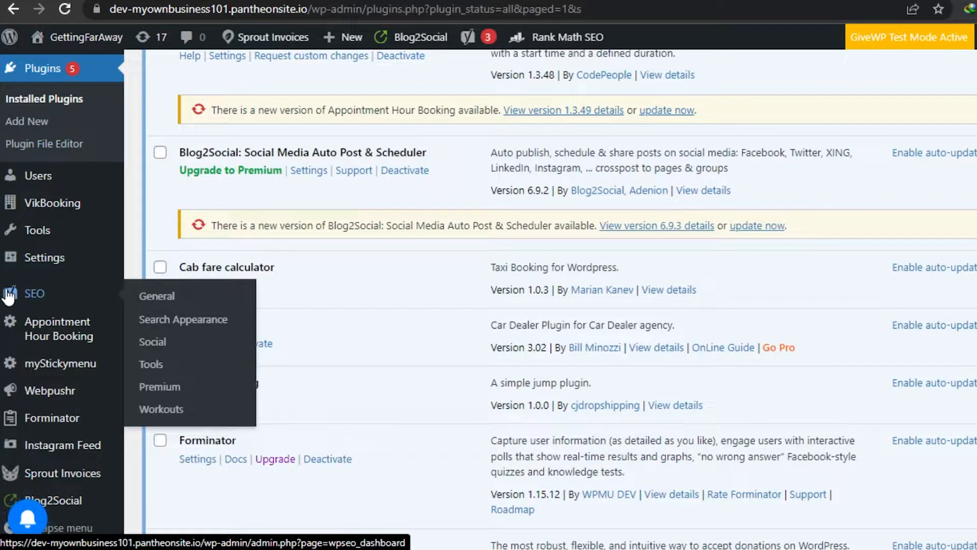
{"action": "left_click", "coordinate": [9, 297]}
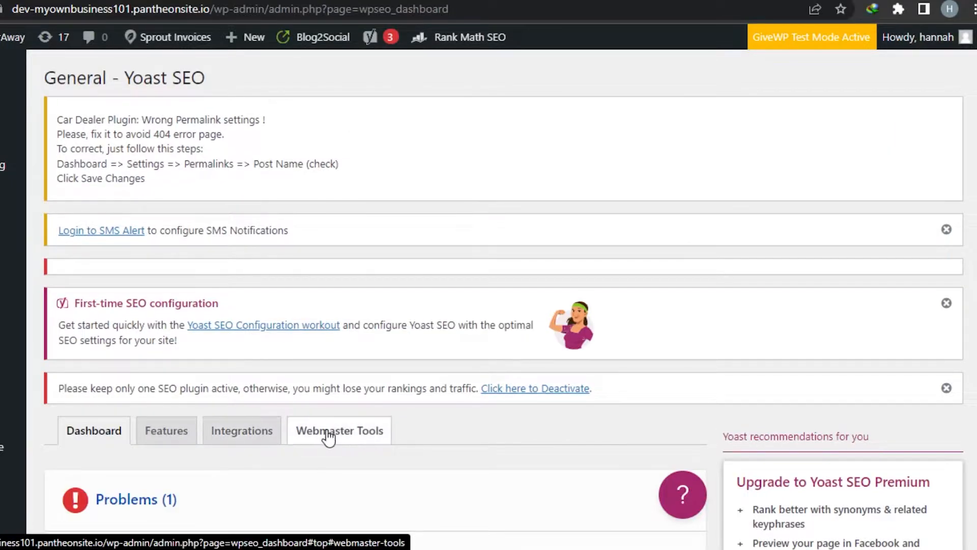
{"action": "left_click", "coordinate": [111, 437]}
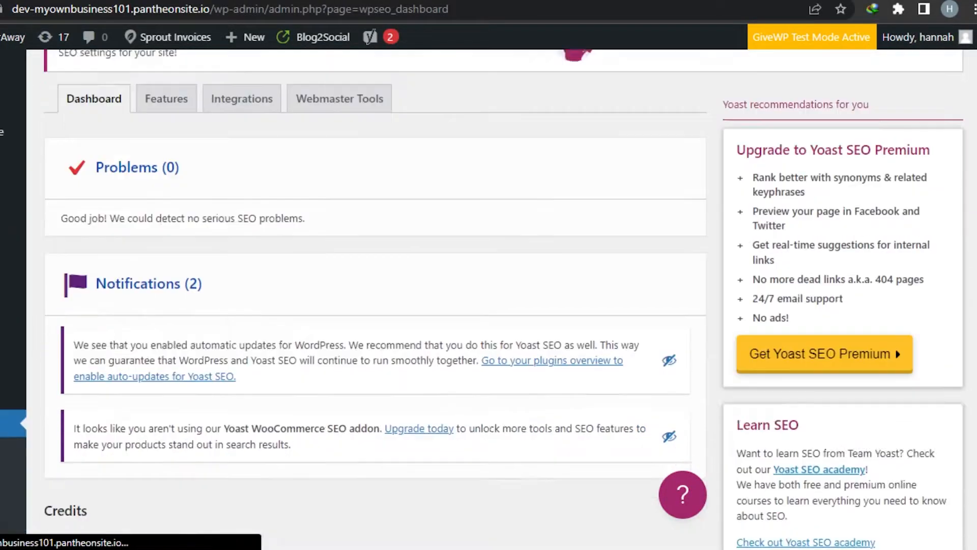
{"action": "scroll", "coordinate": [356, 306], "scroll_direction": "down", "scroll_amount": 3}
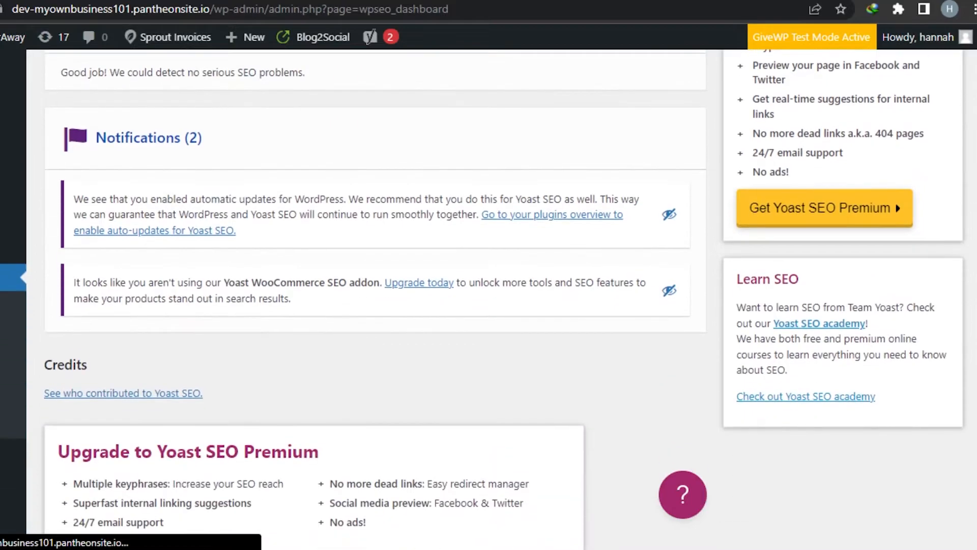
{"action": "scroll", "coordinate": [356, 305], "scroll_direction": "up", "scroll_amount": 8}
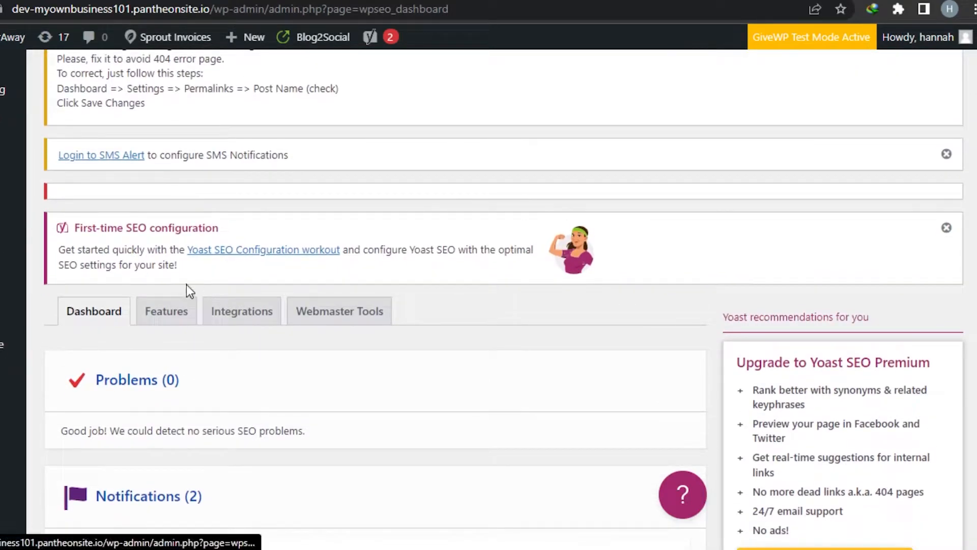
Review the feature switches in Yoast SEO's Features settings, from SEO analysis to Enhanced Slack sharing, and save the settings
{"action": "left_click", "coordinate": [169, 311]}
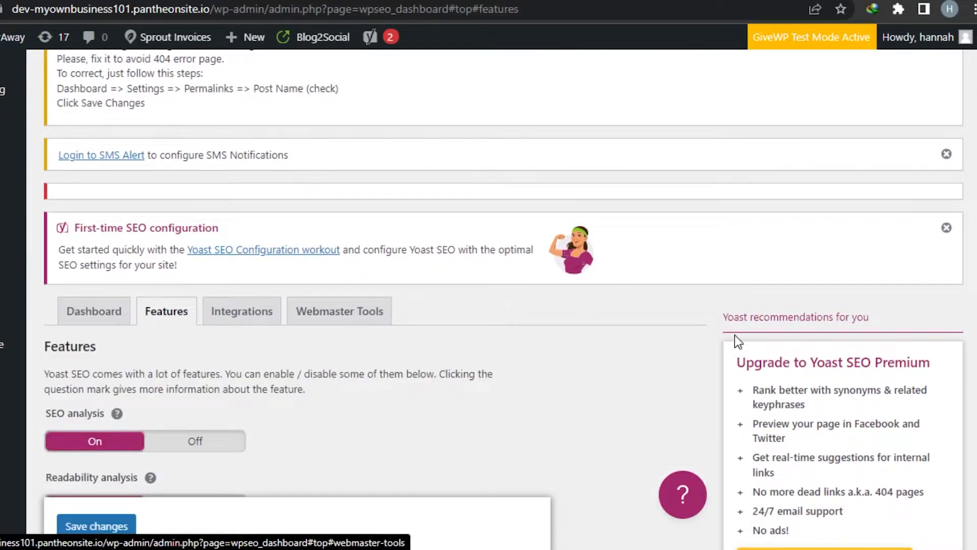
{"action": "scroll", "coordinate": [356, 305], "scroll_direction": "down", "scroll_amount": 6}
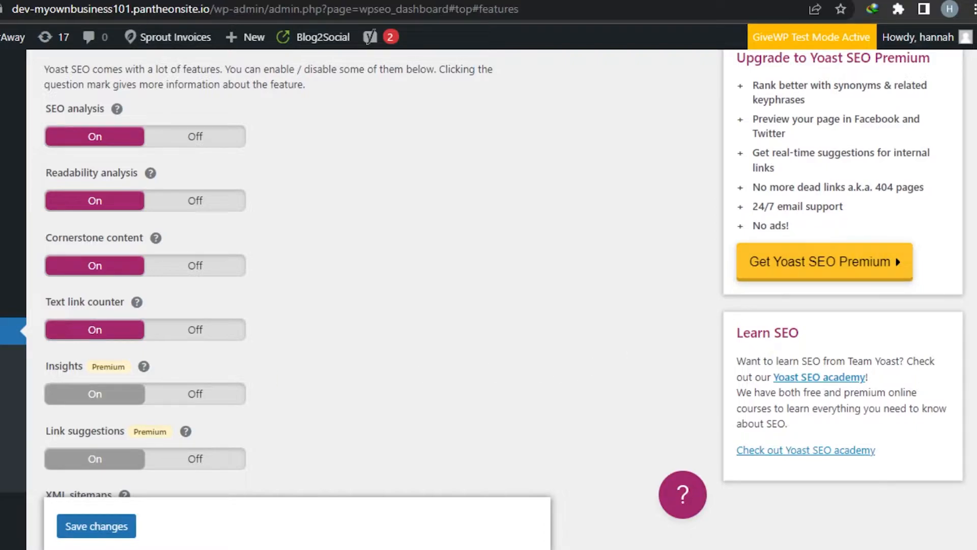
{"action": "scroll", "coordinate": [309, 300], "scroll_direction": "down", "scroll_amount": 6}
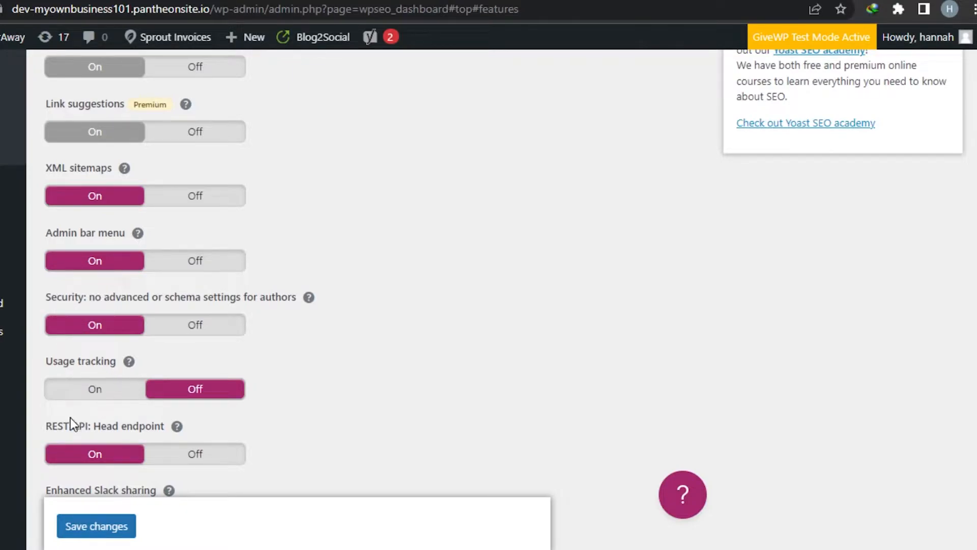
{"action": "scroll", "coordinate": [293, 274], "scroll_direction": "down", "scroll_amount": 4}
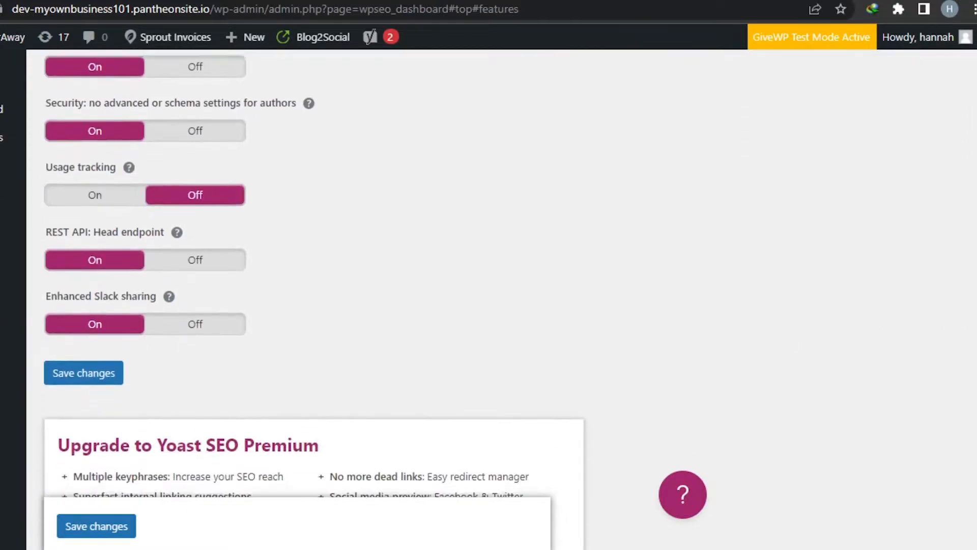
{"action": "scroll", "coordinate": [489, 300], "scroll_direction": "up", "scroll_amount": 15}
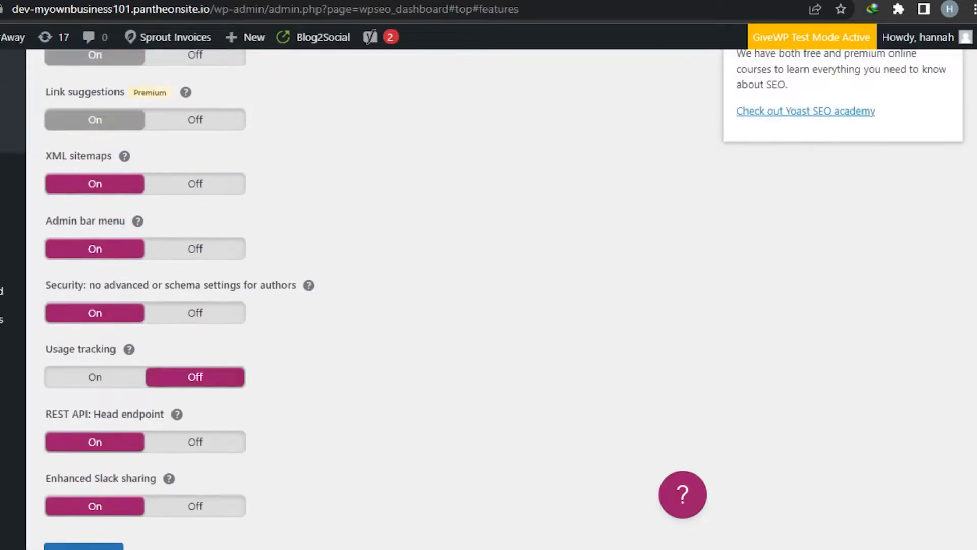
{"action": "scroll", "coordinate": [488, 300], "scroll_direction": "down", "scroll_amount": 9}
{"action": "scroll", "coordinate": [489, 299], "scroll_direction": "down", "scroll_amount": 7}
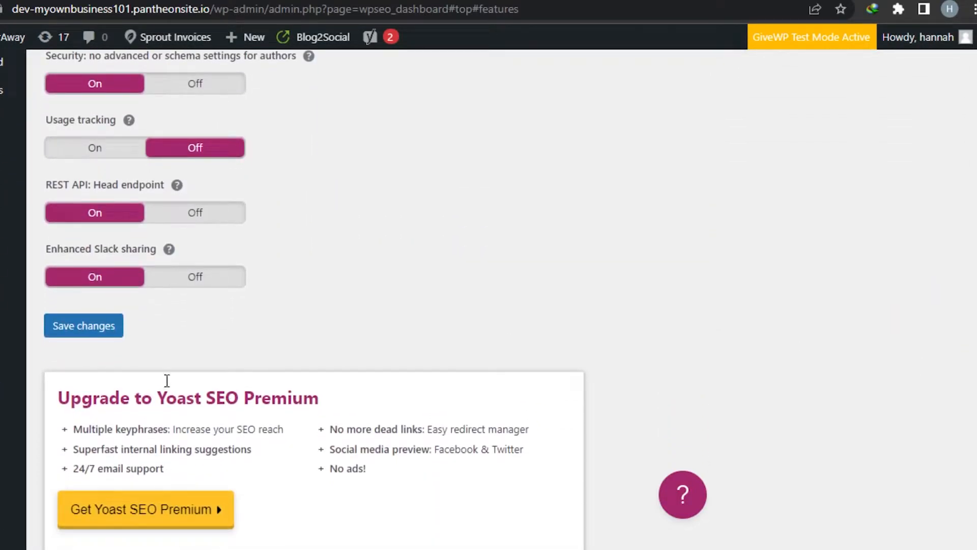
{"action": "left_click", "coordinate": [84, 320]}
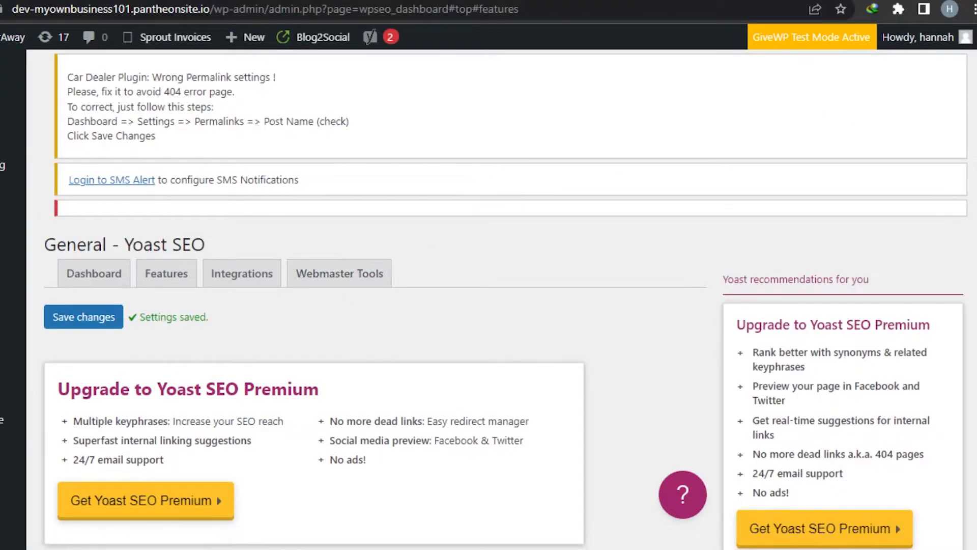
{"action": "scroll", "coordinate": [211, 172], "scroll_direction": "down", "scroll_amount": 4}
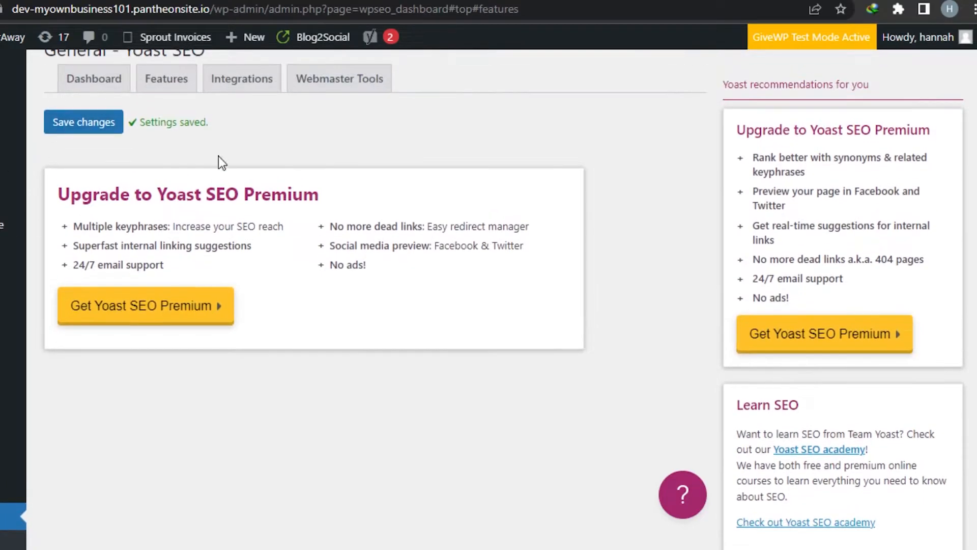
{"action": "scroll", "coordinate": [209, 173], "scroll_direction": "up", "scroll_amount": 1}
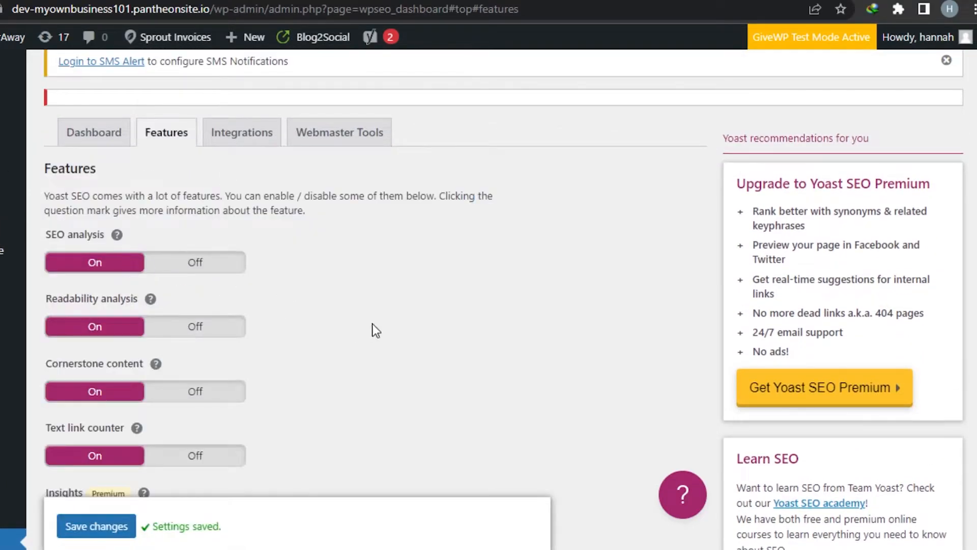
{"action": "scroll", "coordinate": [356, 306], "scroll_direction": "down", "scroll_amount": 20}
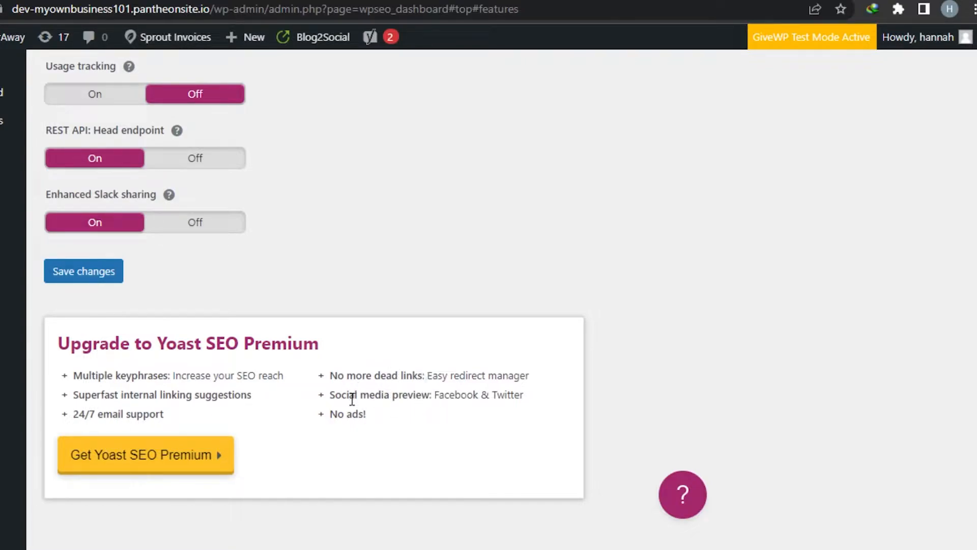
Open the Yoast SEO Premium upgrade page and review its yearly price and comparison with the free version
{"action": "left_click", "coordinate": [146, 454]}
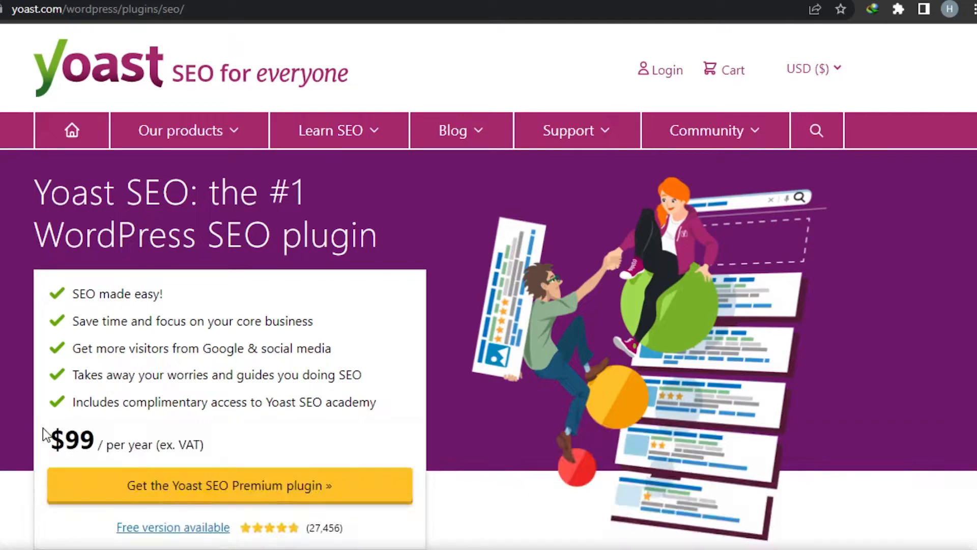
{"action": "left_click_drag", "start_coordinate": [50, 441], "coordinate": [208, 451]}
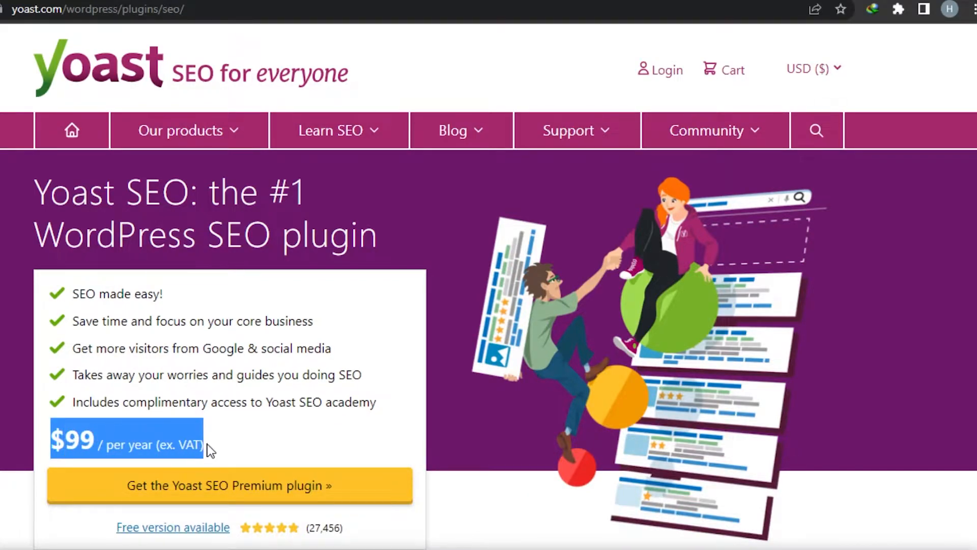
{"action": "left_click", "coordinate": [208, 444]}
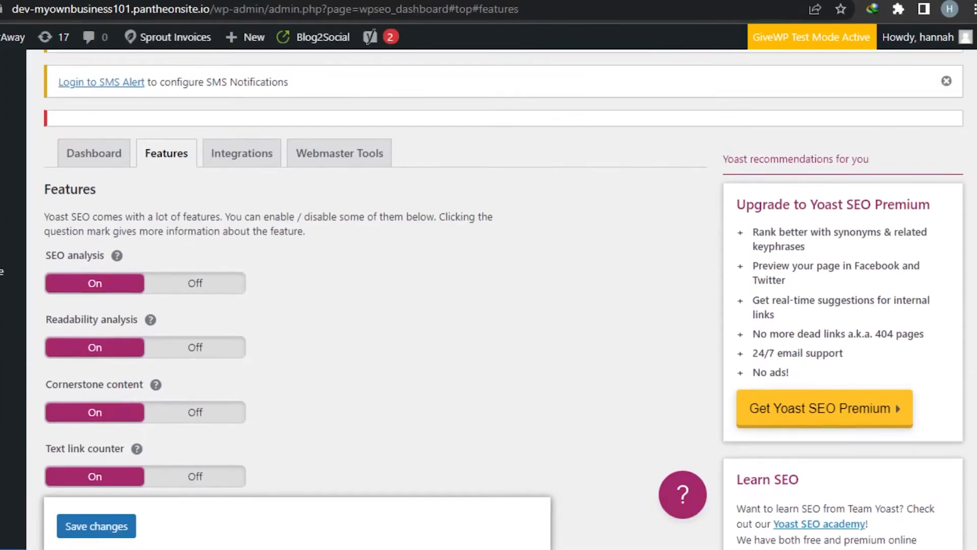
{"action": "scroll", "coordinate": [488, 300], "scroll_direction": "down", "scroll_amount": 4}
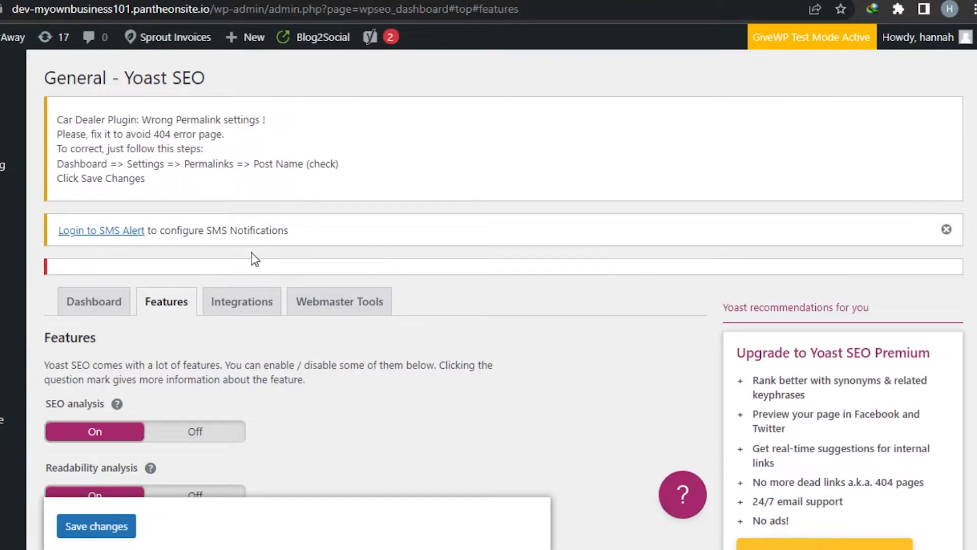
Review the third-party switches in Yoast SEO's Integrations settings, from Semrush to Algolia
{"action": "left_click", "coordinate": [259, 302]}
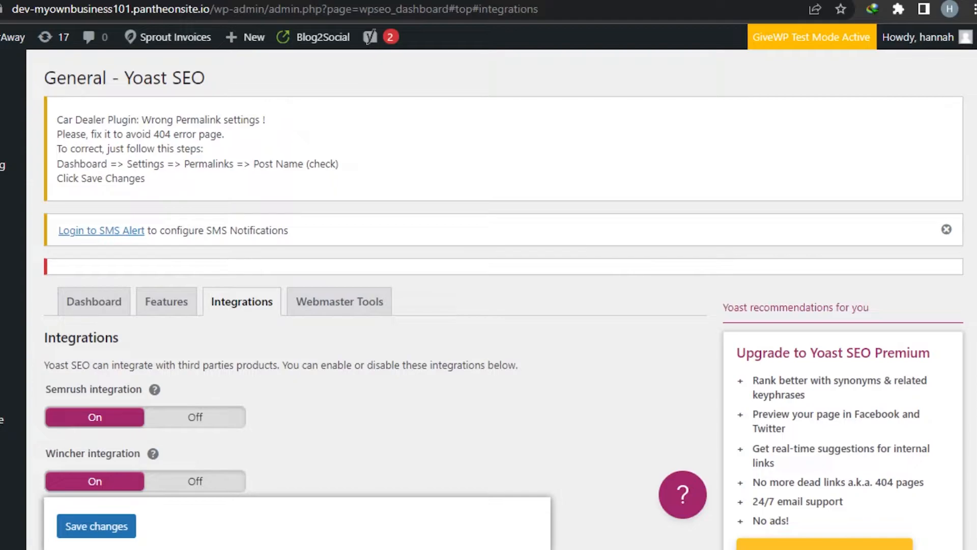
{"action": "scroll", "coordinate": [489, 306], "scroll_direction": "down", "scroll_amount": 7}
{"action": "scroll", "coordinate": [489, 305], "scroll_direction": "up", "scroll_amount": 4}
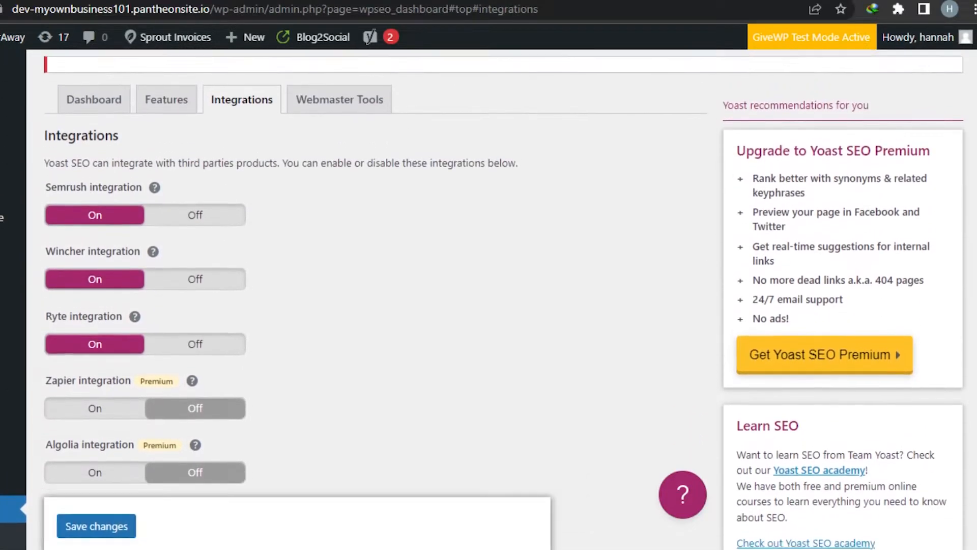
{"action": "scroll", "coordinate": [972, 219], "scroll_direction": "down", "scroll_amount": 1}
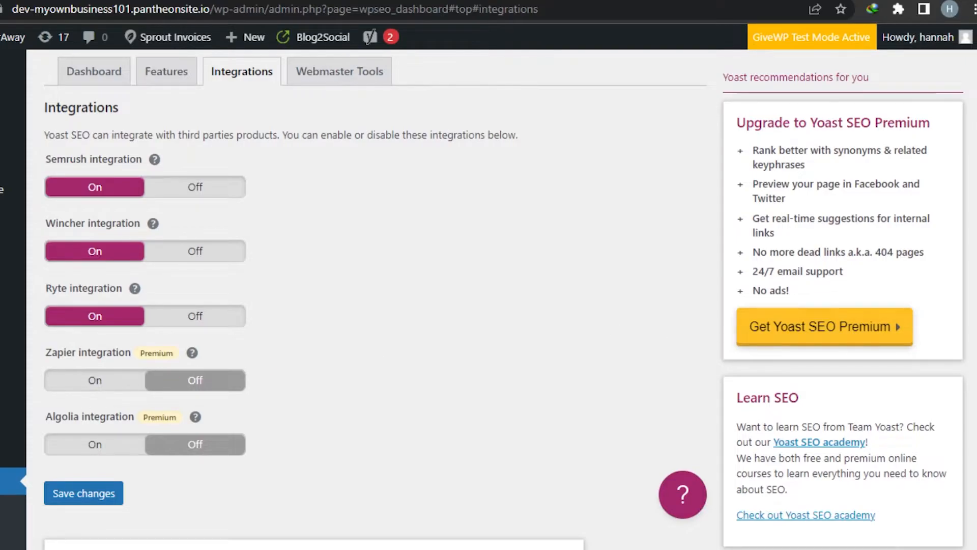
{"action": "scroll", "coordinate": [473, 342], "scroll_direction": "down", "scroll_amount": 4}
{"action": "scroll", "coordinate": [488, 300], "scroll_direction": "down", "scroll_amount": 3}
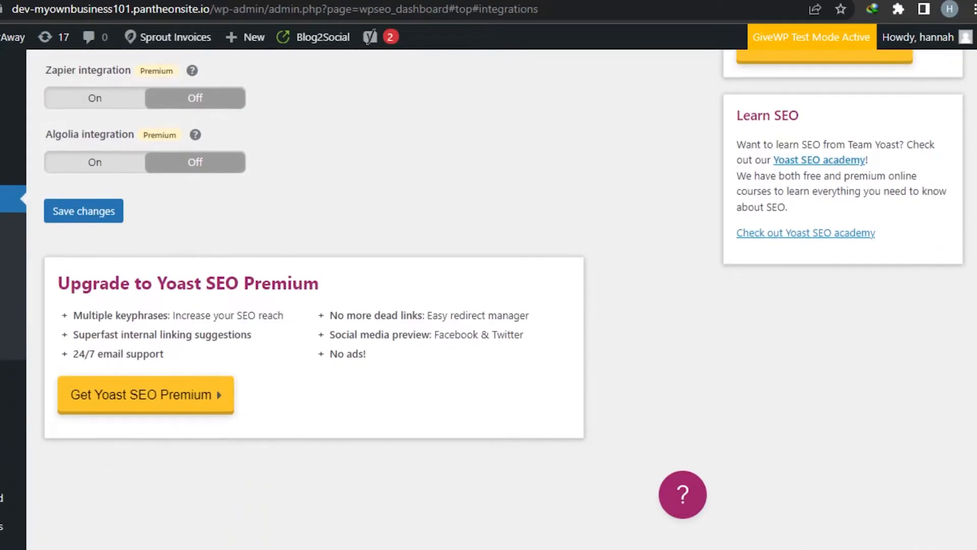
{"action": "scroll", "coordinate": [489, 300], "scroll_direction": "up", "scroll_amount": 10}
{"action": "scroll", "coordinate": [357, 305], "scroll_direction": "down", "scroll_amount": 4}
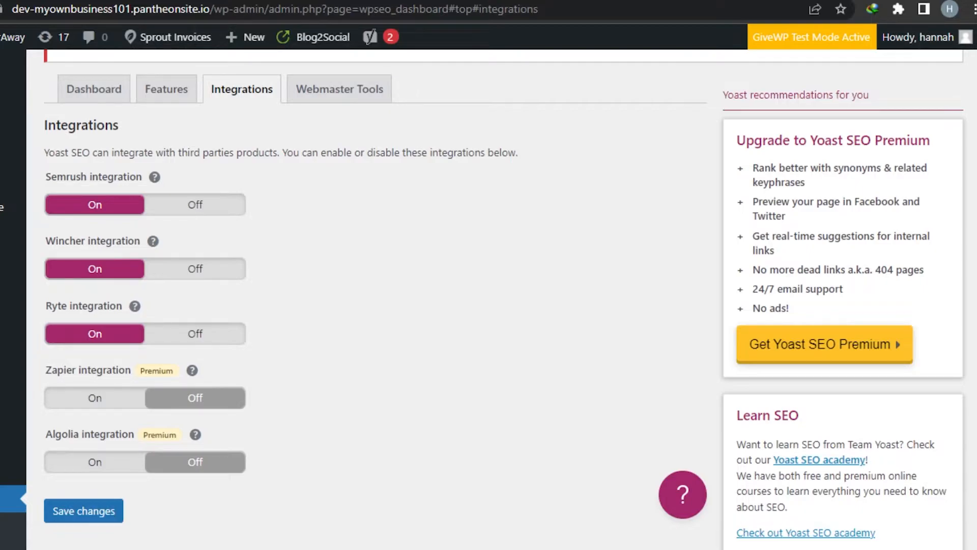
{"action": "scroll", "coordinate": [356, 305], "scroll_direction": "up", "scroll_amount": 2}
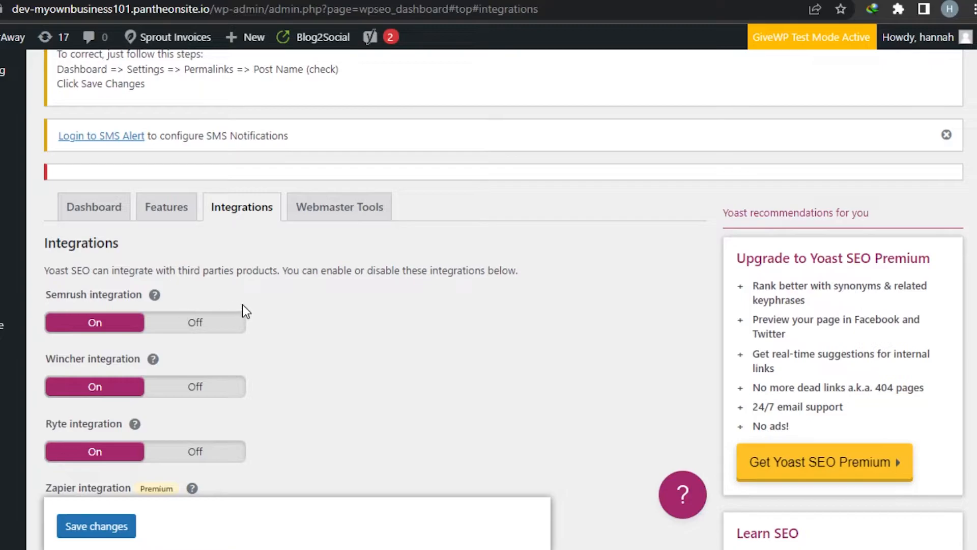
Examine the Baidu, Bing, Google and Yandex verification code fields in the Webmaster Tools settings
{"action": "left_click", "coordinate": [326, 207]}
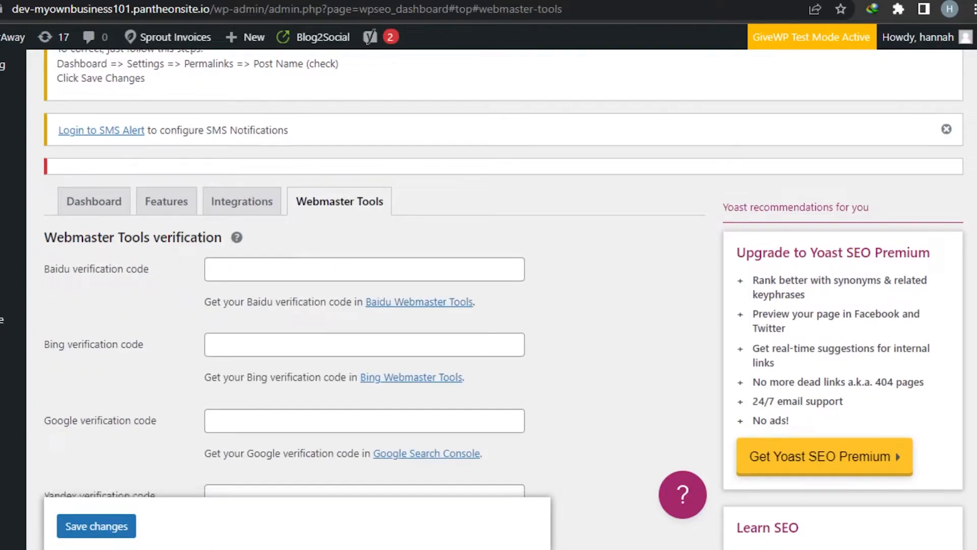
{"action": "scroll", "coordinate": [305, 301], "scroll_direction": "down", "scroll_amount": 4}
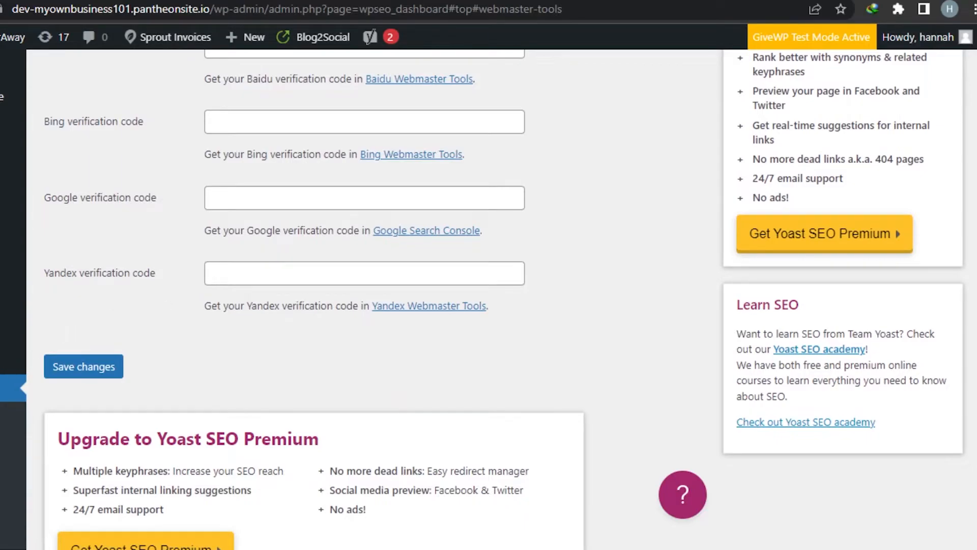
{"action": "scroll", "coordinate": [308, 159], "scroll_direction": "up", "scroll_amount": 3}
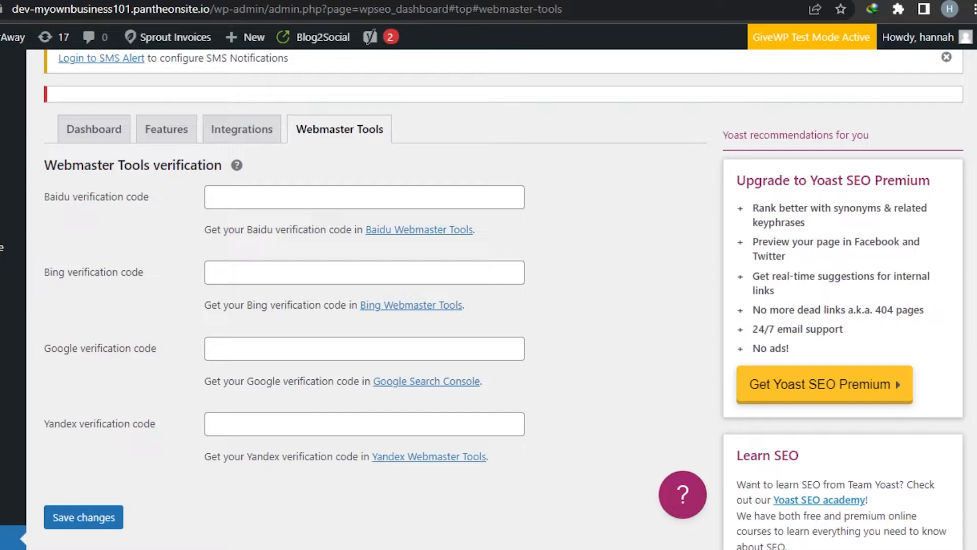
{"action": "scroll", "coordinate": [488, 299], "scroll_direction": "down", "scroll_amount": 6}
{"action": "scroll", "coordinate": [489, 299], "scroll_direction": "up", "scroll_amount": 9}
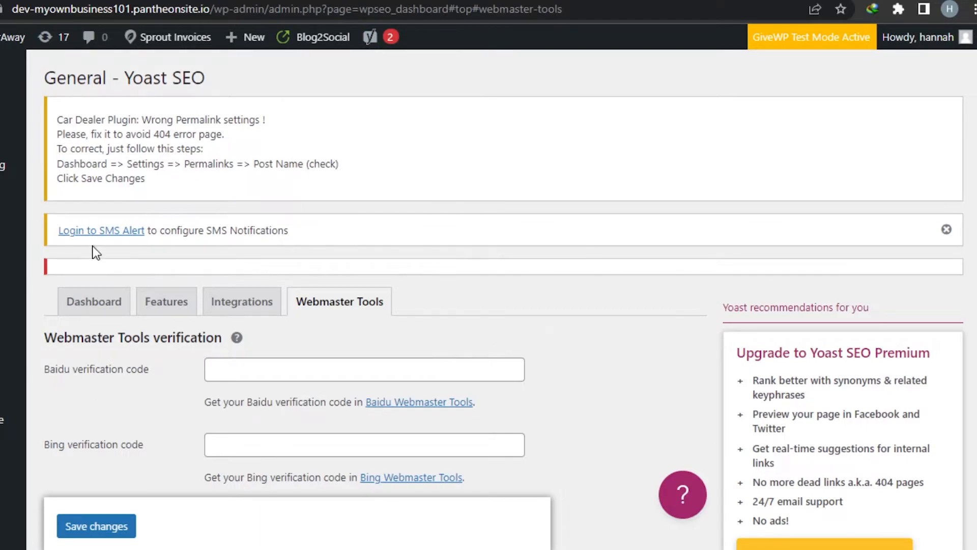
{"action": "scroll", "coordinate": [488, 299], "scroll_direction": "down", "scroll_amount": 10}
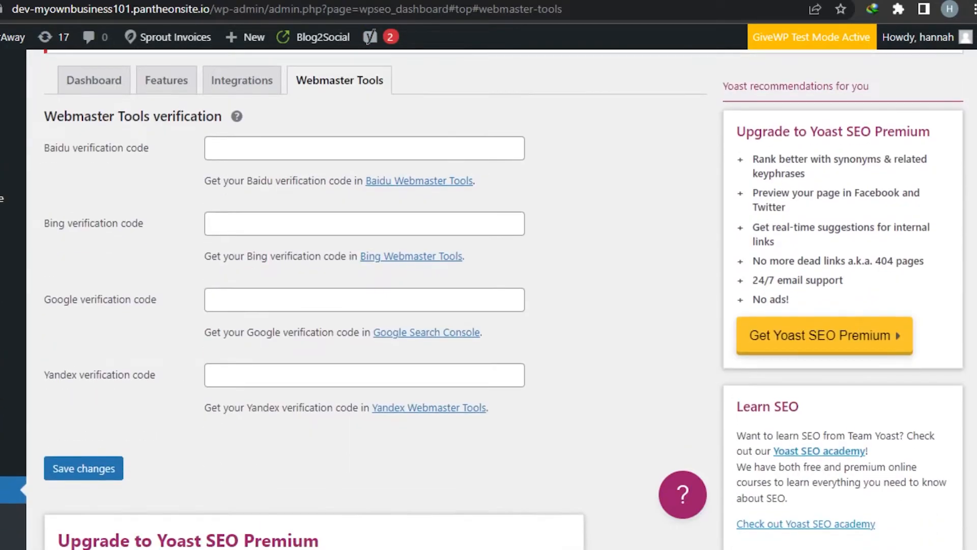
{"action": "scroll", "coordinate": [316, 264], "scroll_direction": "up", "scroll_amount": 4}
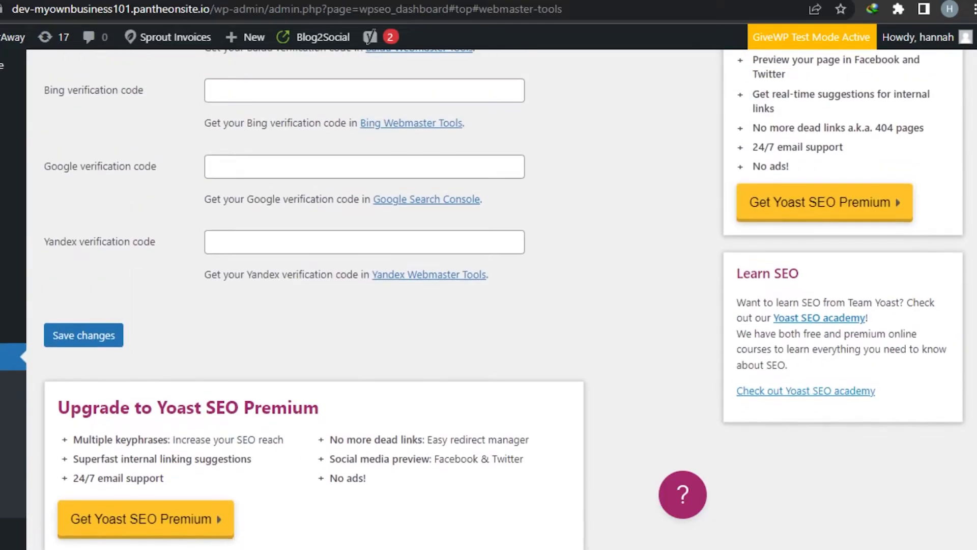
{"action": "scroll", "coordinate": [316, 265], "scroll_direction": "down", "scroll_amount": 4}
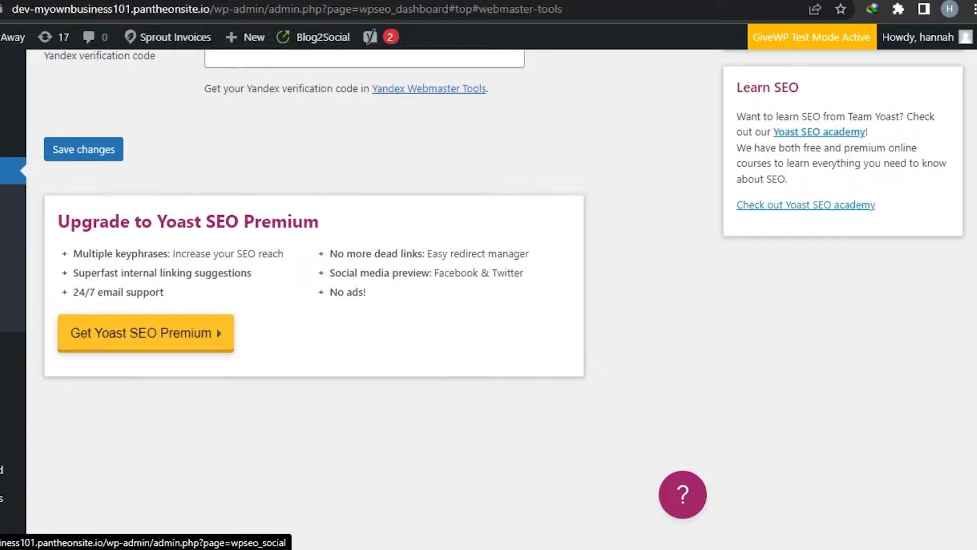
Open Yoast SEO's Search Appearance settings and look into the Content Types and Taxonomies sections
{"action": "left_click", "coordinate": [1, 224]}
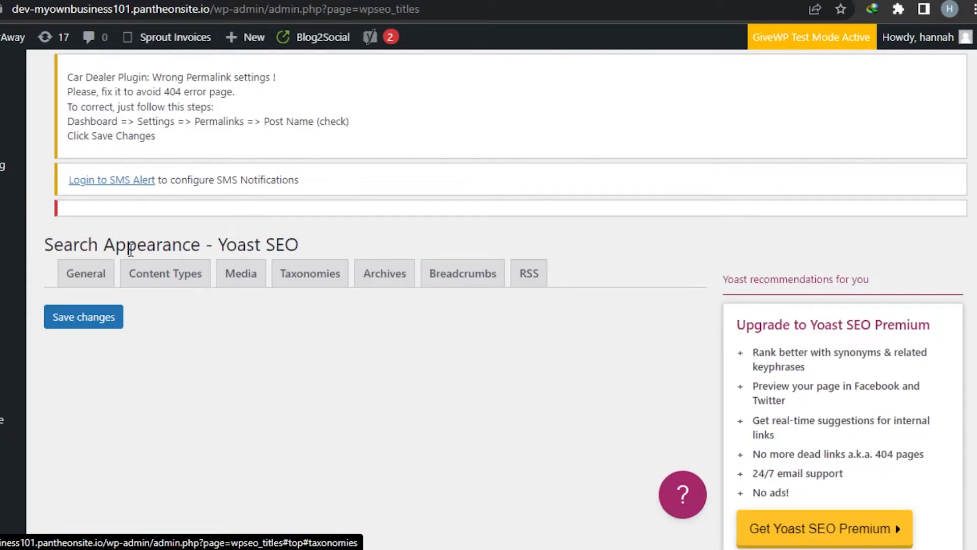
{"action": "left_click", "coordinate": [175, 284]}
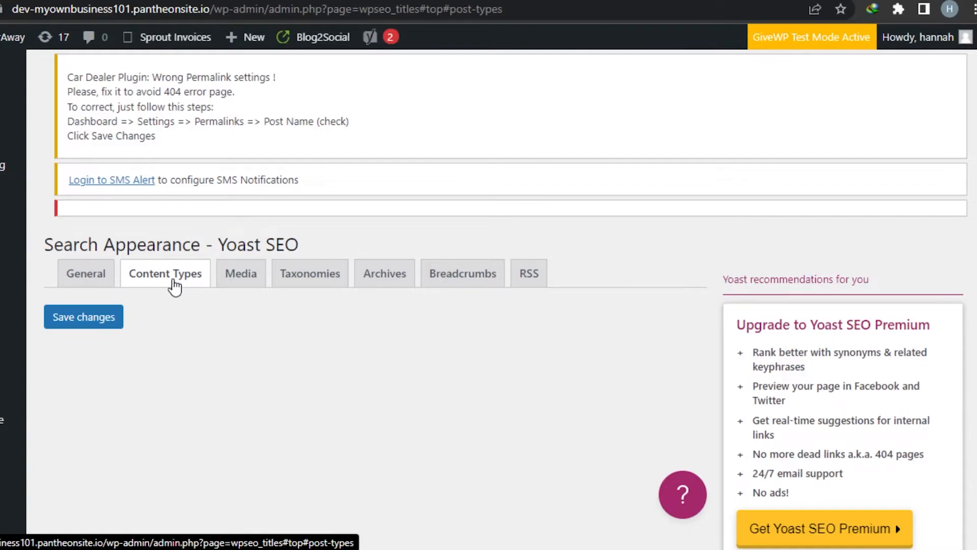
{"action": "left_click", "coordinate": [261, 278]}
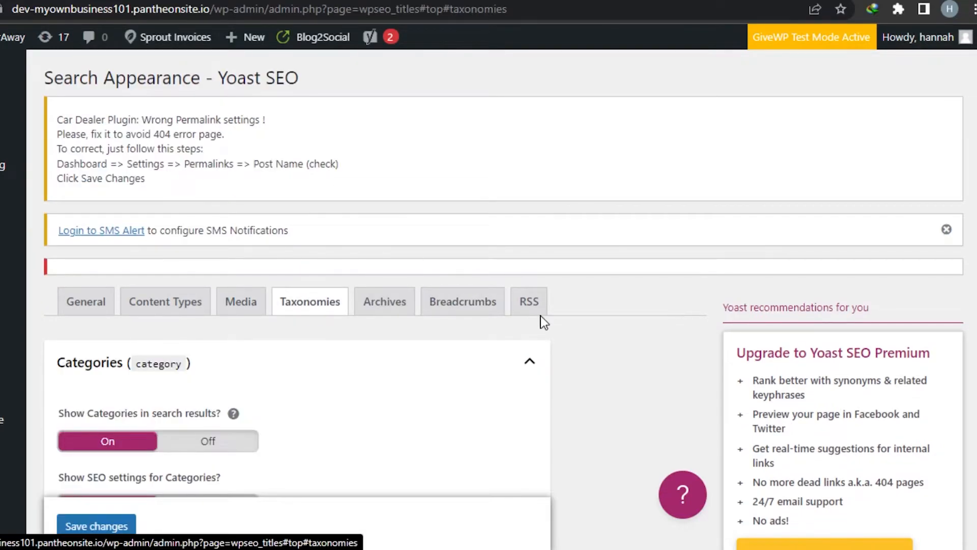
Review the Content Types settings for Posts, including search visibility, SEO title, meta description, schema and social settings, and the other content types listed
{"action": "left_click", "coordinate": [161, 302]}
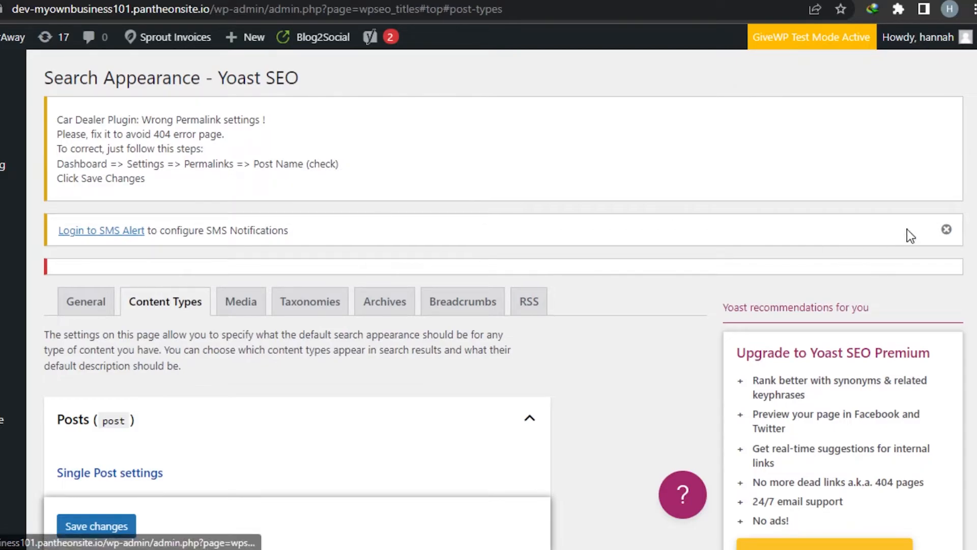
{"action": "scroll", "coordinate": [888, 248], "scroll_direction": "down", "scroll_amount": 9}
{"action": "scroll", "coordinate": [888, 248], "scroll_direction": "down", "scroll_amount": 13}
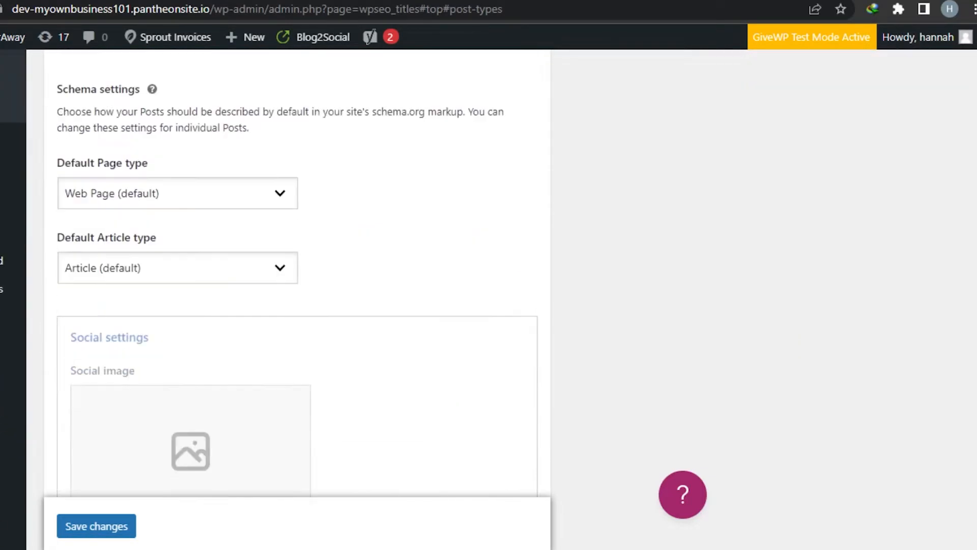
{"action": "scroll", "coordinate": [888, 248], "scroll_direction": "up", "scroll_amount": 13}
{"action": "scroll", "coordinate": [488, 280], "scroll_direction": "up", "scroll_amount": 3}
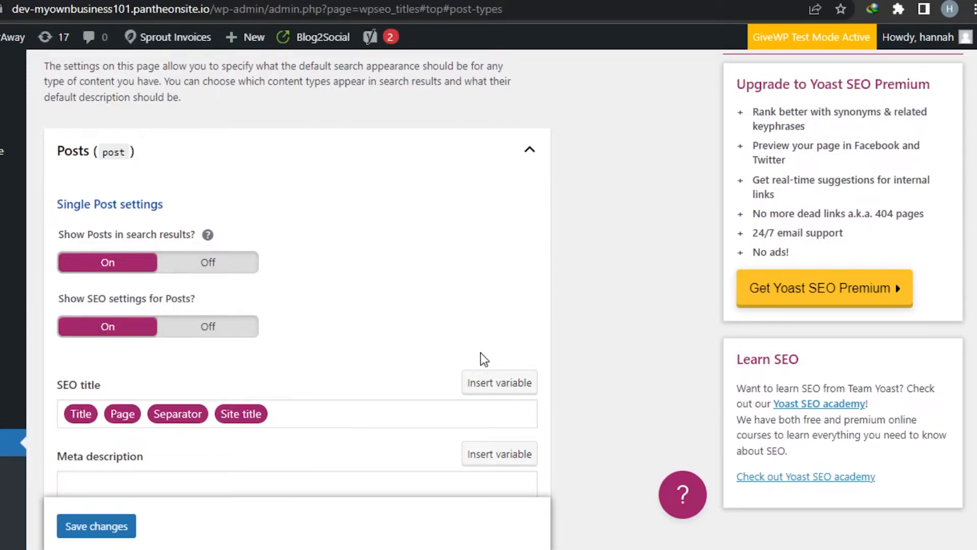
{"action": "scroll", "coordinate": [296, 306], "scroll_direction": "down", "scroll_amount": 6}
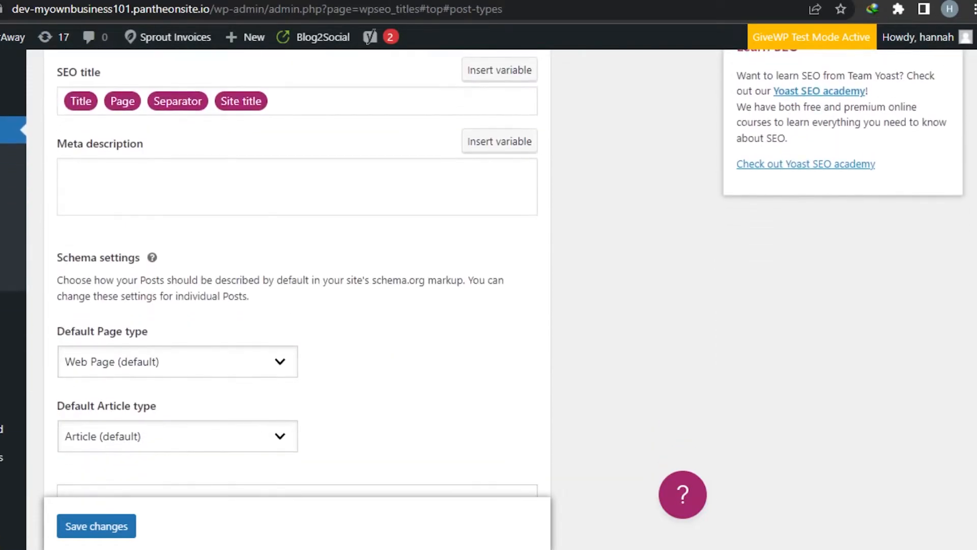
{"action": "scroll", "coordinate": [297, 275], "scroll_direction": "down", "scroll_amount": 14}
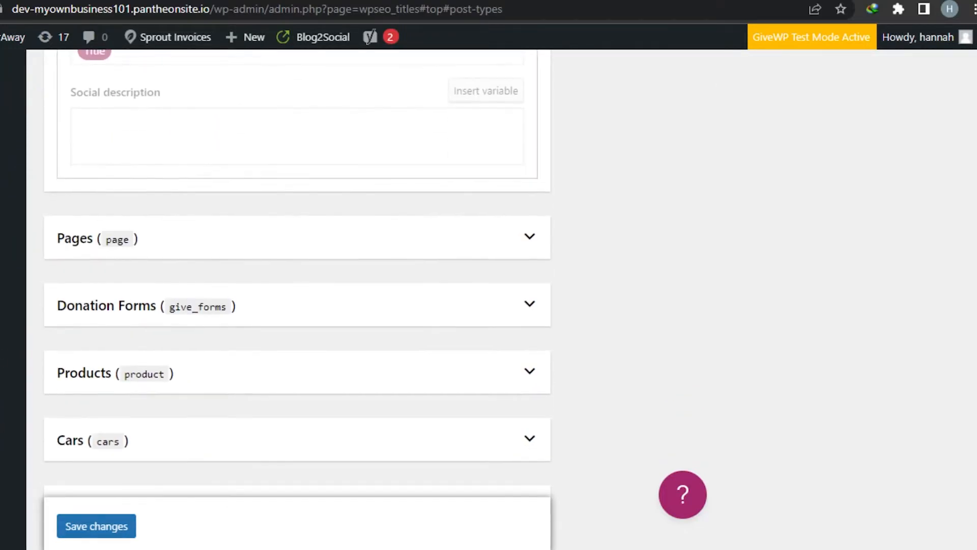
{"action": "scroll", "coordinate": [427, 266], "scroll_direction": "up", "scroll_amount": 15}
{"action": "scroll", "coordinate": [428, 265], "scroll_direction": "down", "scroll_amount": 2}
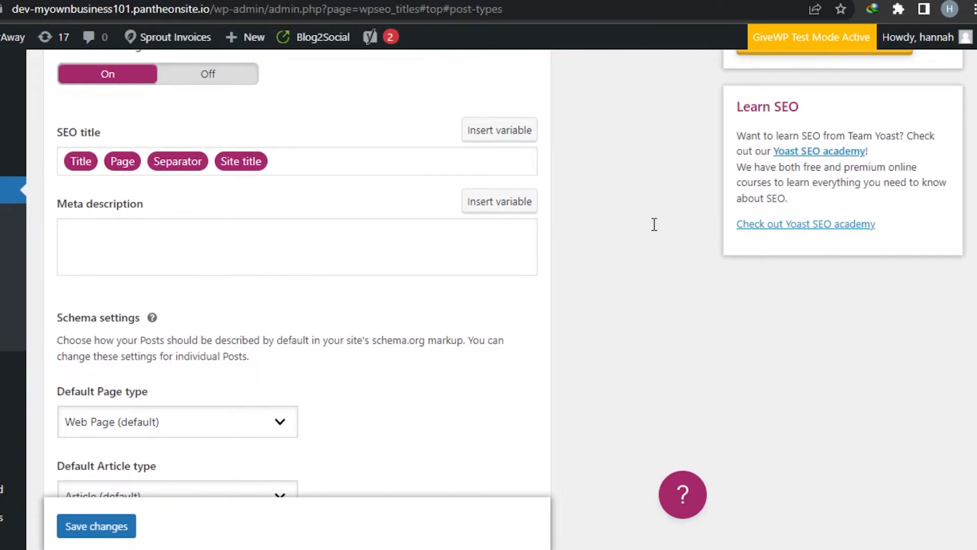
{"action": "scroll", "coordinate": [900, 274], "scroll_direction": "up", "scroll_amount": 5}
{"action": "scroll", "coordinate": [488, 275], "scroll_direction": "down", "scroll_amount": 10}
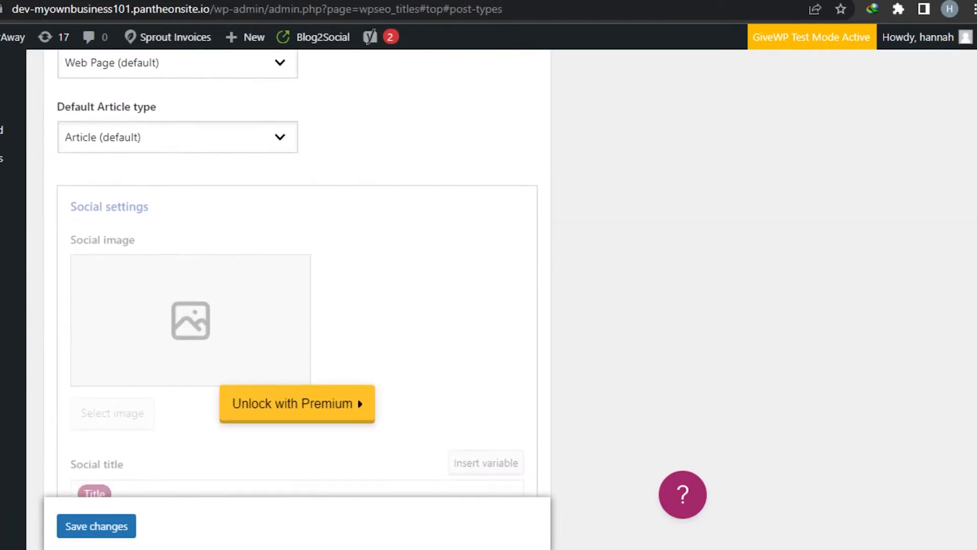
{"action": "scroll", "coordinate": [297, 275], "scroll_direction": "down", "scroll_amount": 10}
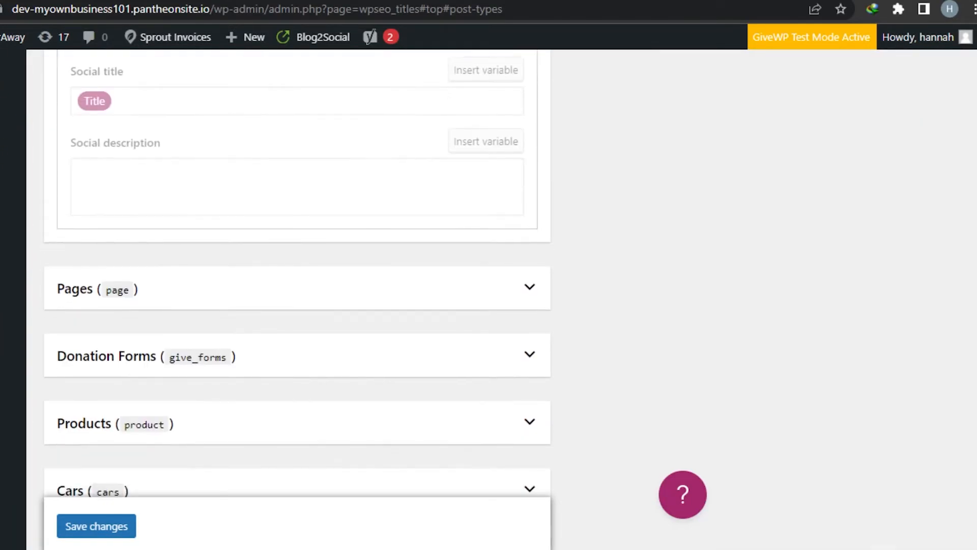
{"action": "scroll", "coordinate": [297, 275], "scroll_direction": "up", "scroll_amount": 15}
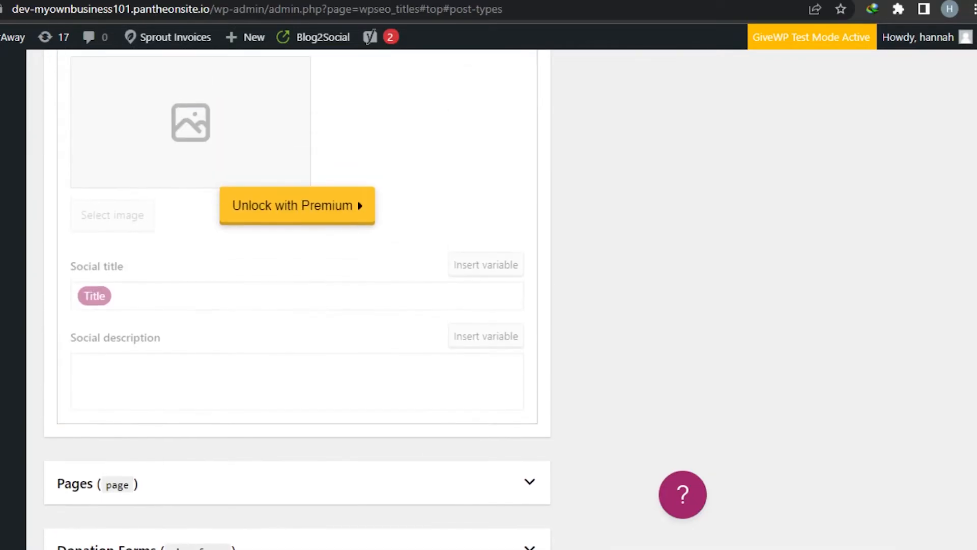
{"action": "scroll", "coordinate": [298, 274], "scroll_direction": "up", "scroll_amount": 6}
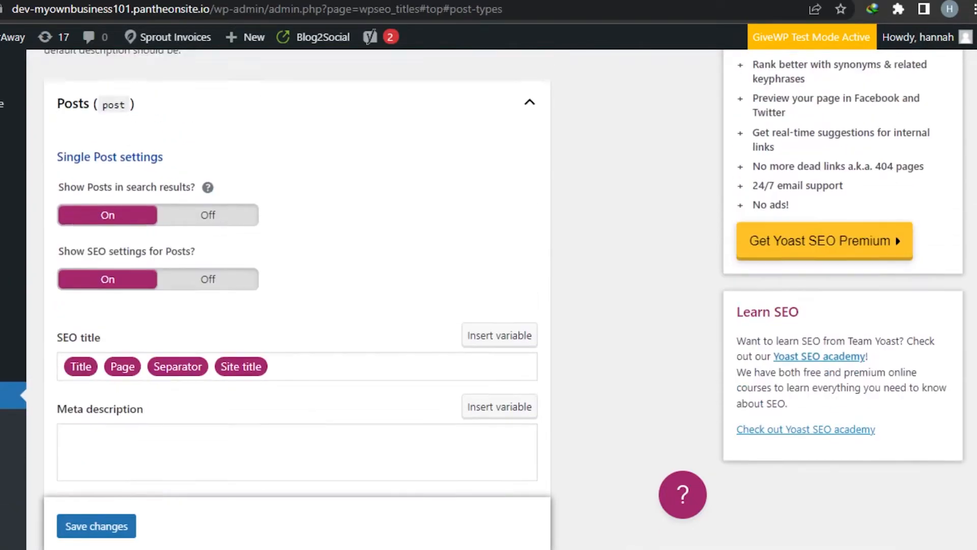
{"action": "scroll", "coordinate": [300, 101], "scroll_direction": "up", "scroll_amount": 3}
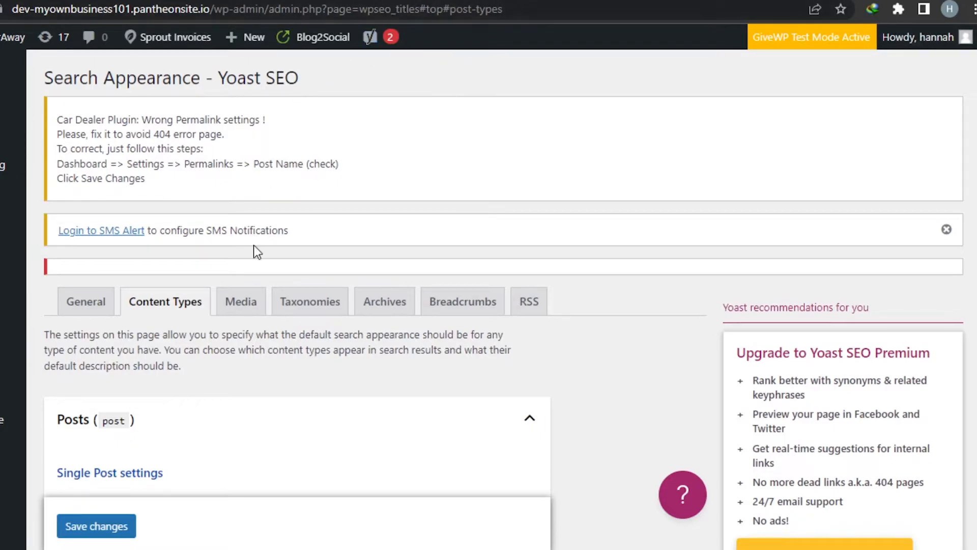
Check the Media setting for redirecting attachment URLs and open the Archives settings
{"action": "left_click", "coordinate": [244, 301]}
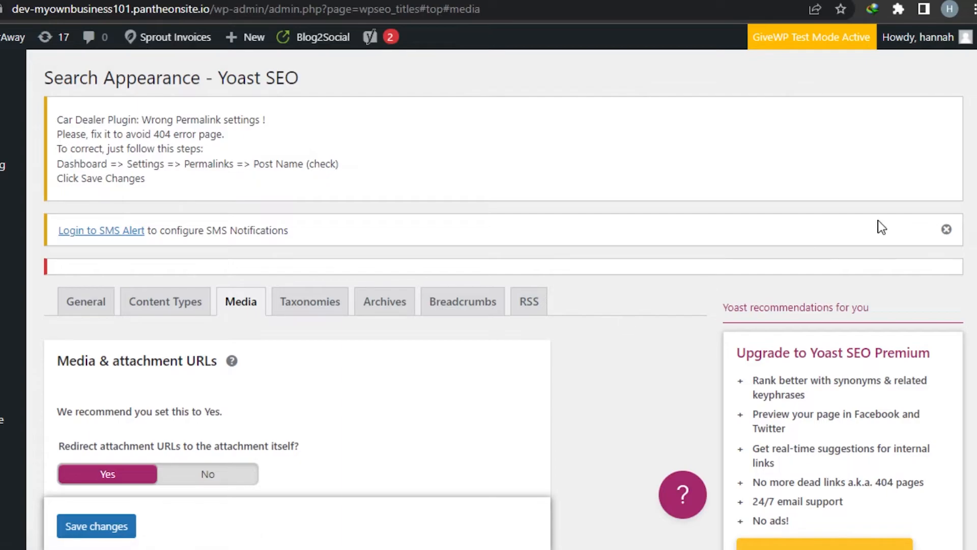
{"action": "scroll", "coordinate": [489, 306], "scroll_direction": "down", "scroll_amount": 7}
{"action": "scroll", "coordinate": [489, 305], "scroll_direction": "down", "scroll_amount": 3}
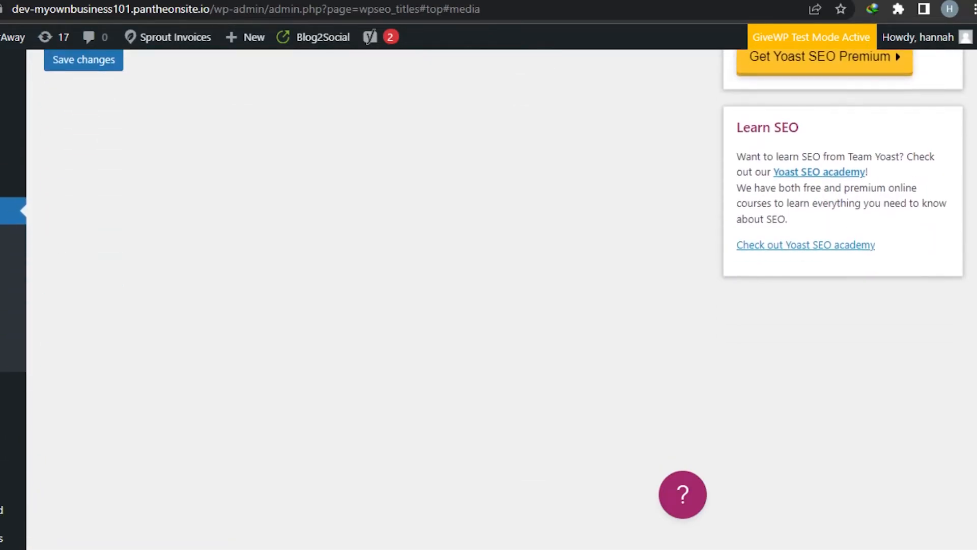
{"action": "scroll", "coordinate": [488, 306], "scroll_direction": "up", "scroll_amount": 7}
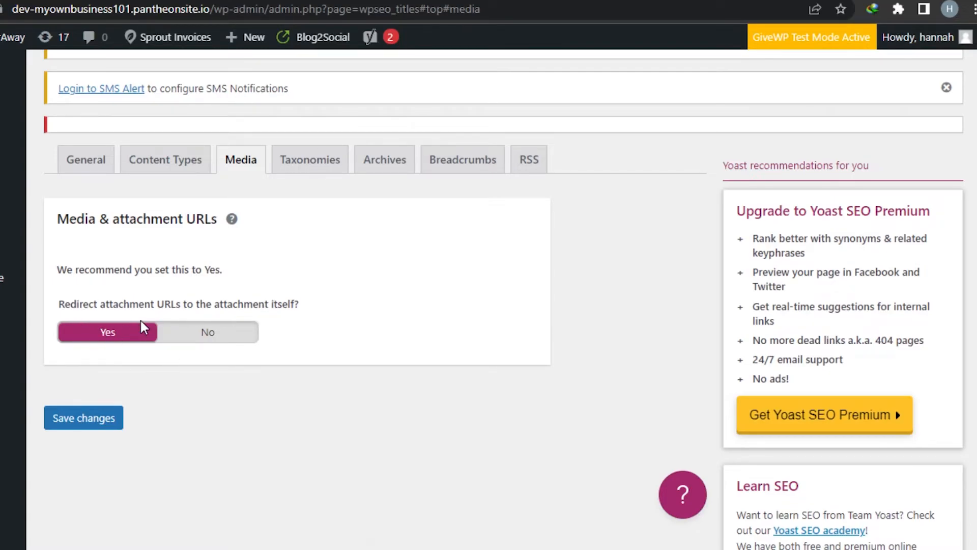
{"action": "left_click", "coordinate": [385, 160]}
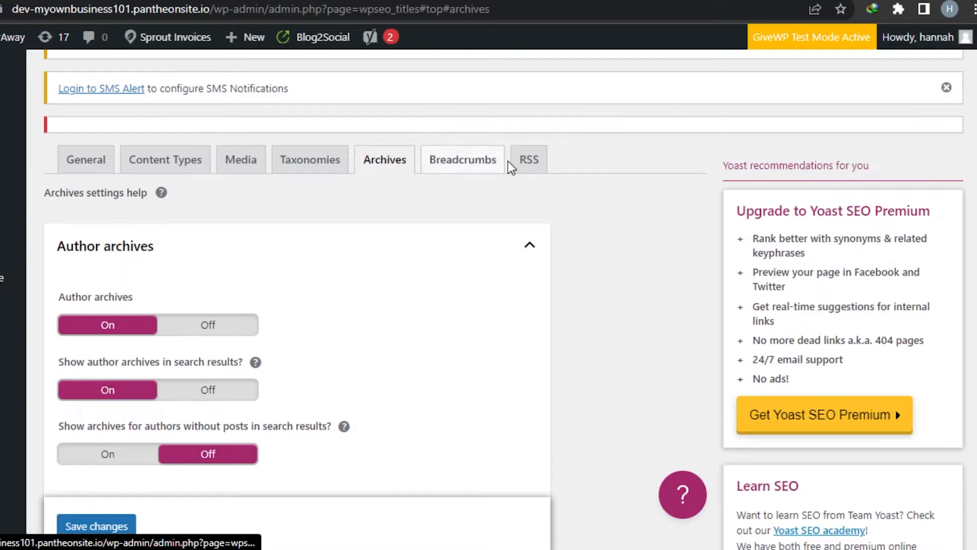
Open the RSS section of Search Appearance, save the changes and check the available feed variables
{"action": "left_click", "coordinate": [526, 164]}
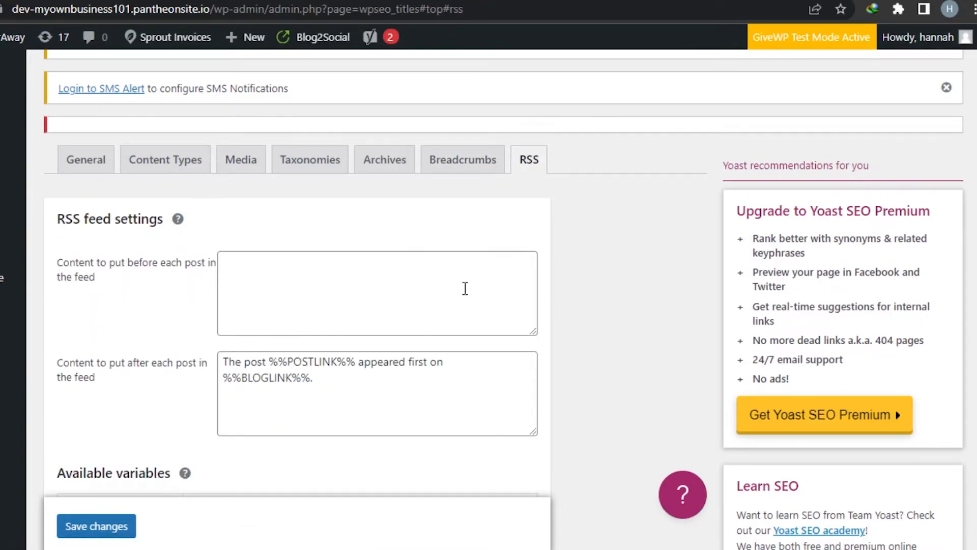
{"action": "left_click", "coordinate": [93, 531]}
{"action": "scroll", "coordinate": [417, 390], "scroll_direction": "down", "scroll_amount": 3}
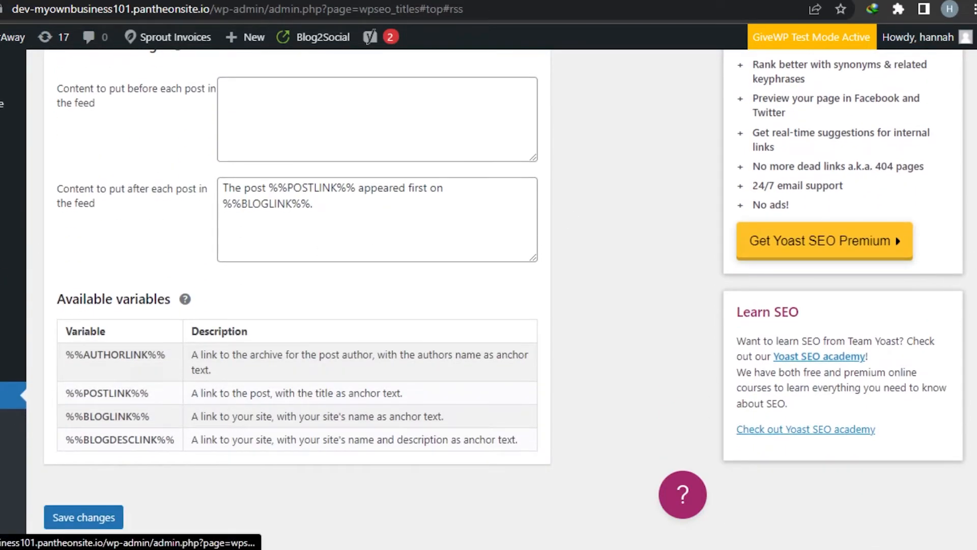
Open Yoast SEO's Tools page and review the Import and Export, File editor, Bulk editor and Optimize SEO Data tools
{"action": "left_click", "coordinate": [4, 484]}
{"action": "scroll", "coordinate": [186, 262], "scroll_direction": "down", "scroll_amount": 4}
{"action": "scroll", "coordinate": [186, 262], "scroll_direction": "up", "scroll_amount": 2}
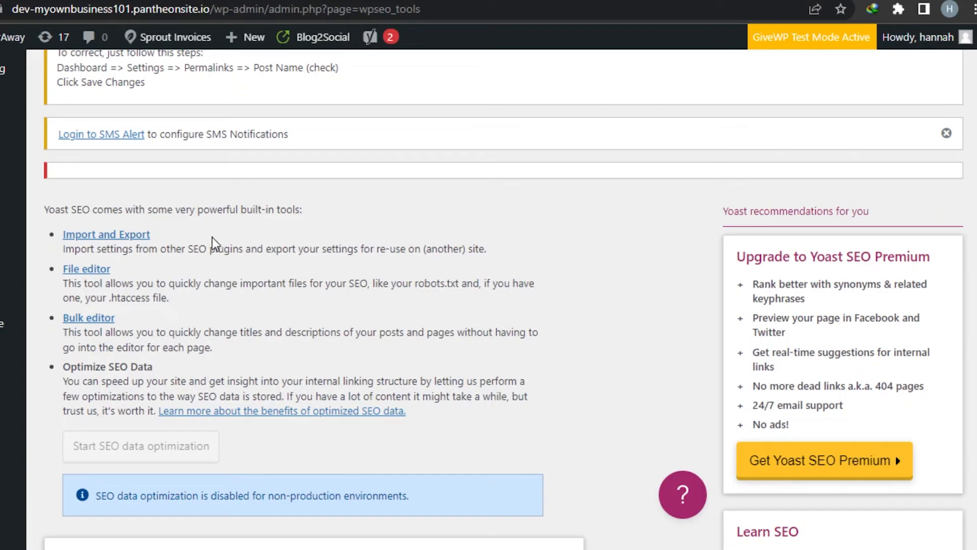
{"action": "scroll", "coordinate": [944, 341], "scroll_direction": "down", "scroll_amount": 6}
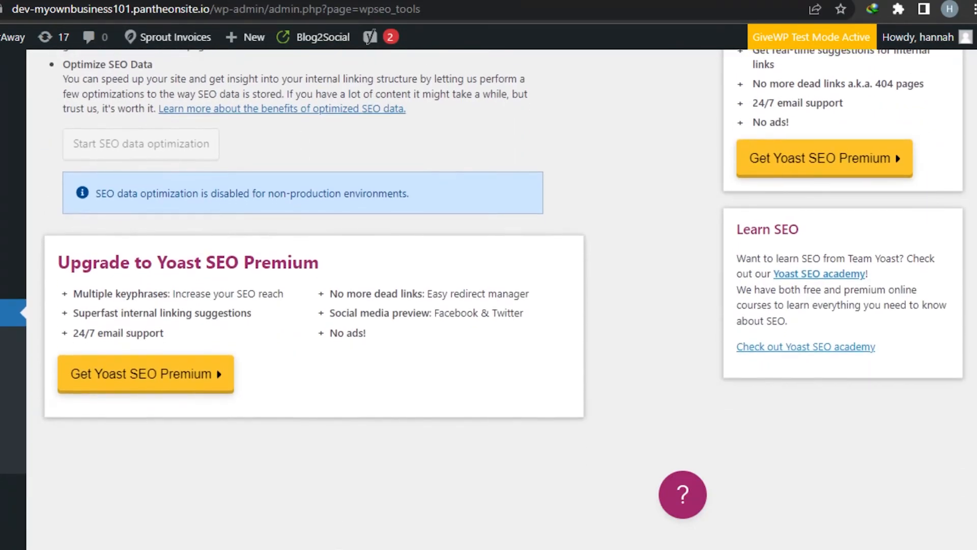
{"action": "scroll", "coordinate": [944, 341], "scroll_direction": "up", "scroll_amount": 3}
Open Yoast SEO's Social settings, look through the organization social profile fields under Accounts and save the changes
{"action": "scroll", "coordinate": [382, 407], "scroll_direction": "down", "scroll_amount": 3}
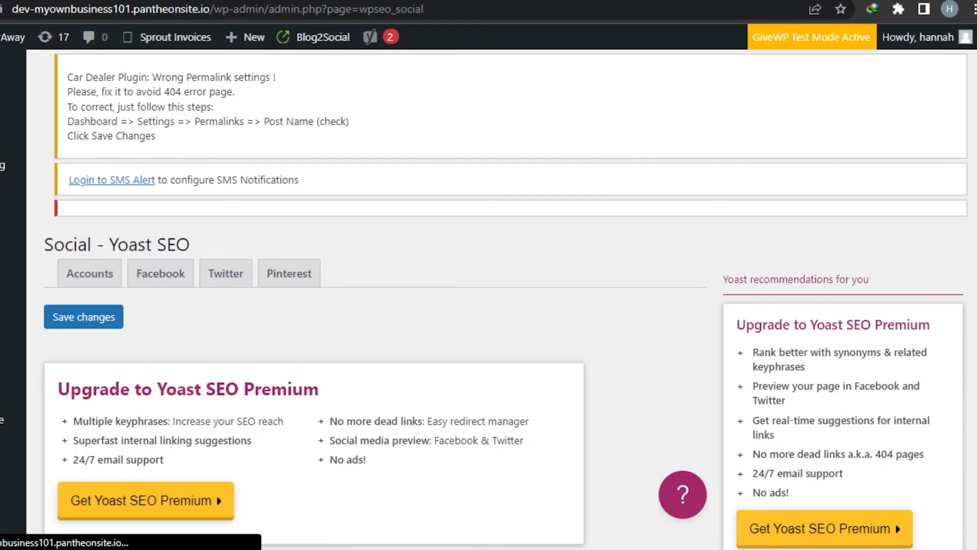
{"action": "scroll", "coordinate": [489, 299], "scroll_direction": "down", "scroll_amount": 4}
{"action": "scroll", "coordinate": [488, 300], "scroll_direction": "up", "scroll_amount": 4}
{"action": "left_click", "coordinate": [302, 285]}
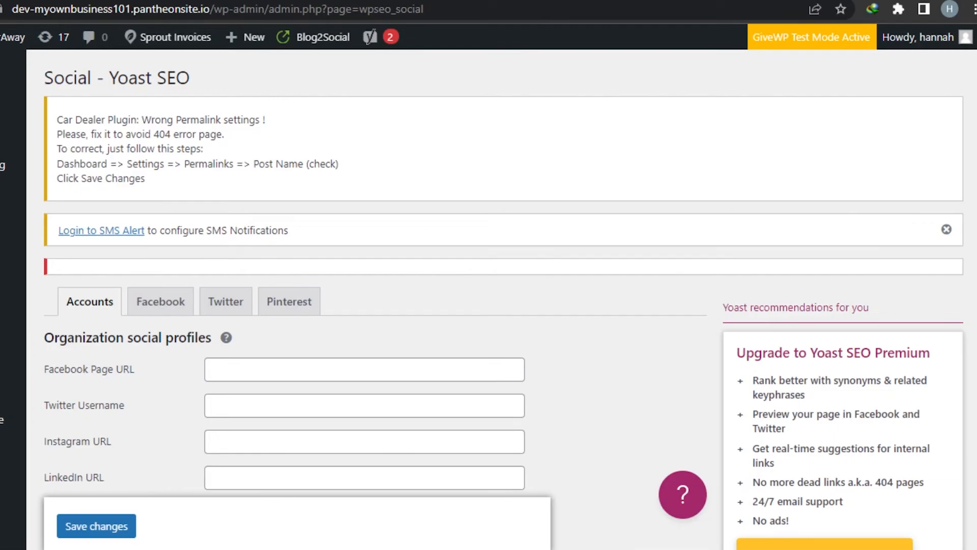
{"action": "scroll", "coordinate": [387, 300], "scroll_direction": "down", "scroll_amount": 5}
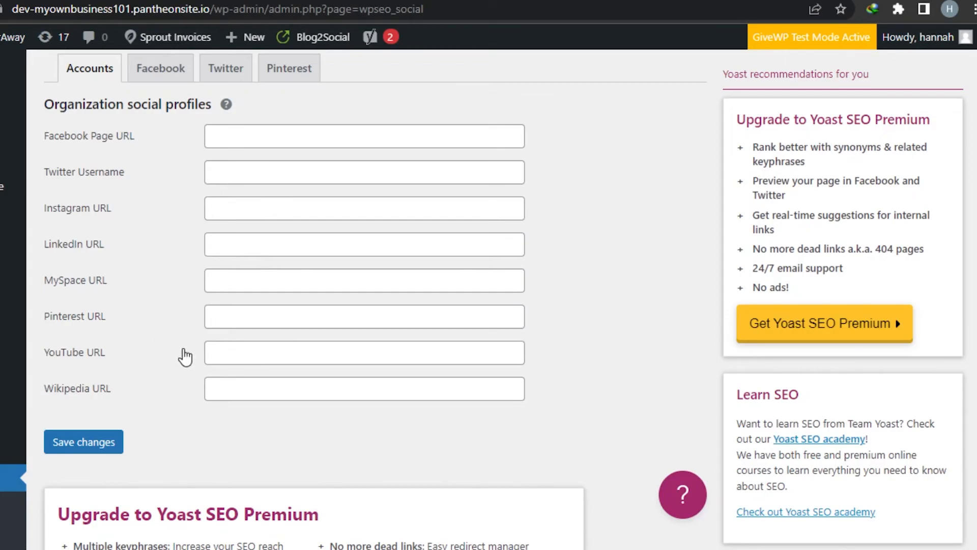
{"action": "left_click", "coordinate": [79, 444]}
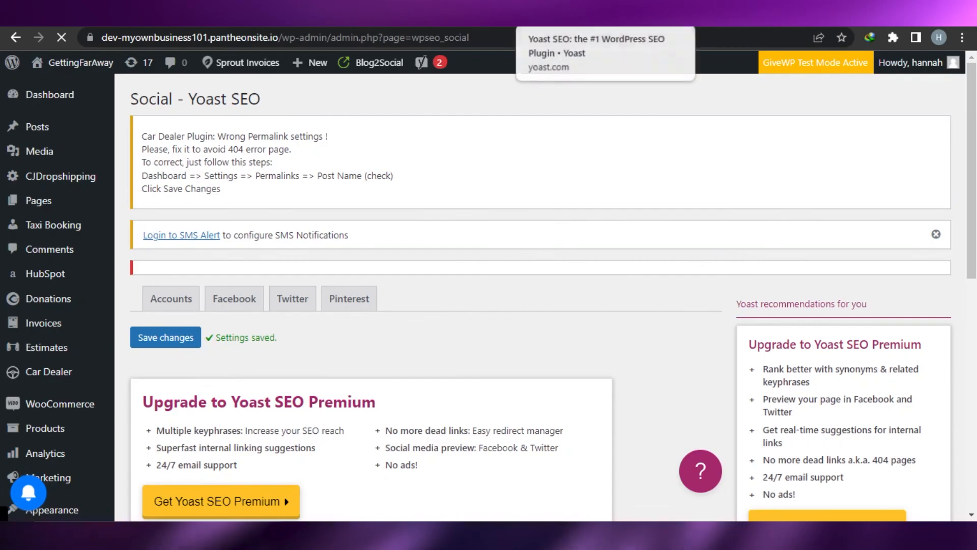
Switch to the yoast.com page for the Yoast SEO WordPress plugin
{"action": "left_click", "coordinate": [565, 16]}
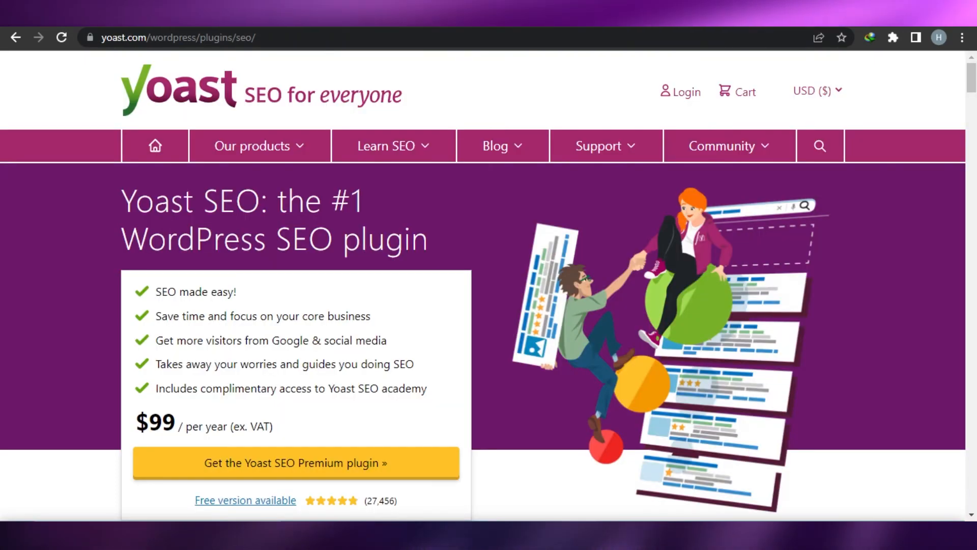